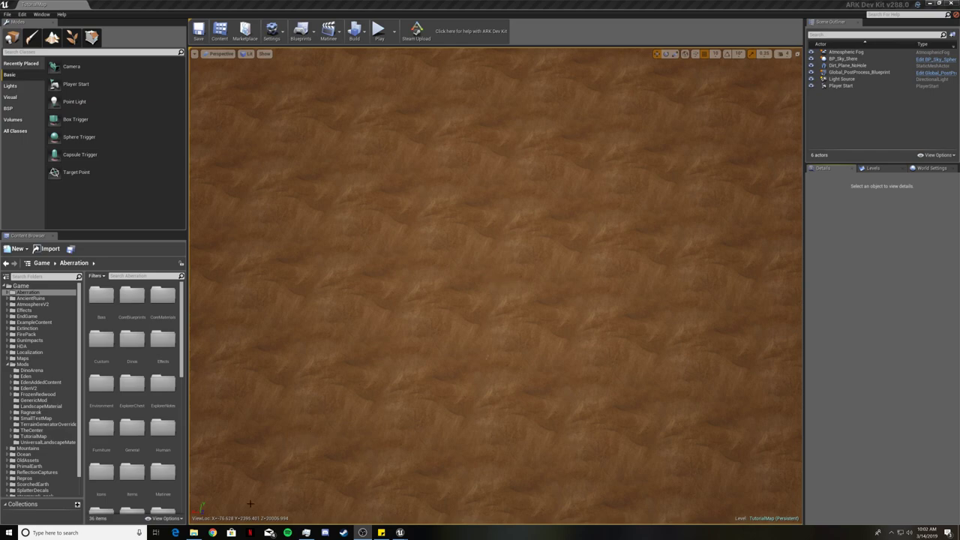
Show the ARKDevKit install folder under Program Files > Epic Games in File Explorer.
left_click(193, 533)
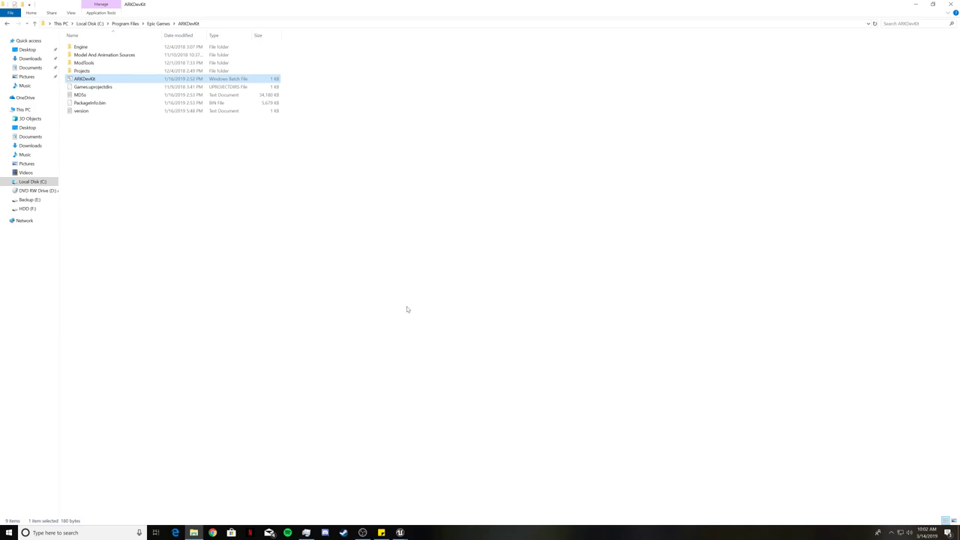
Bring the ARK Dev Kit editor showing TheIsland (Persistent) back to the front.
left_click(400, 533)
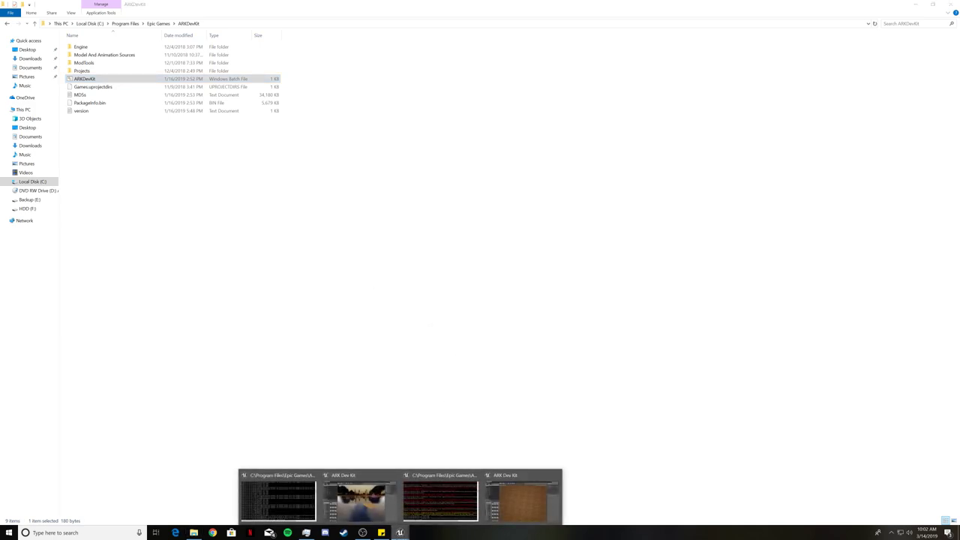
left_click(359, 499)
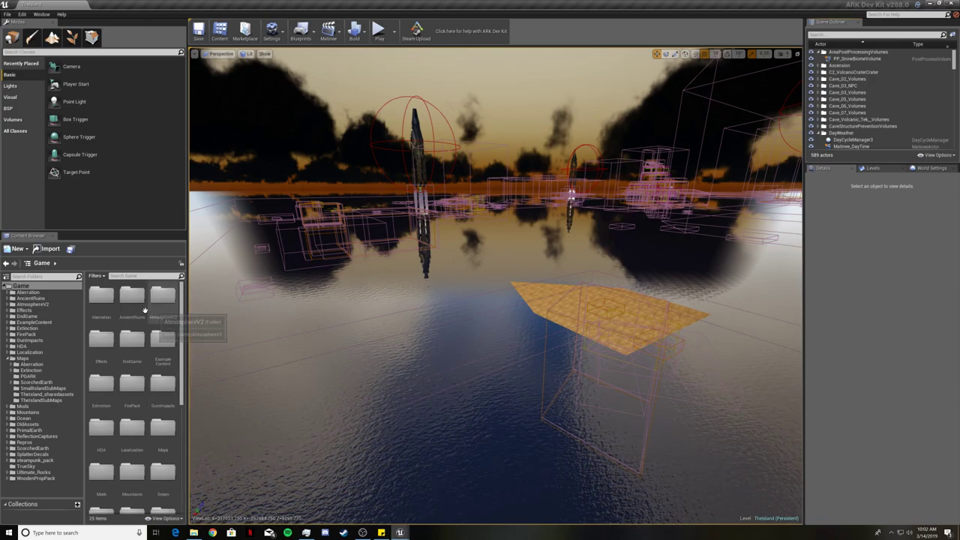
Browse Maps > TheIslandSubMaps in the Content Browser, then bring the TutorialMap window forward.
scroll(146, 364, "down", 1)
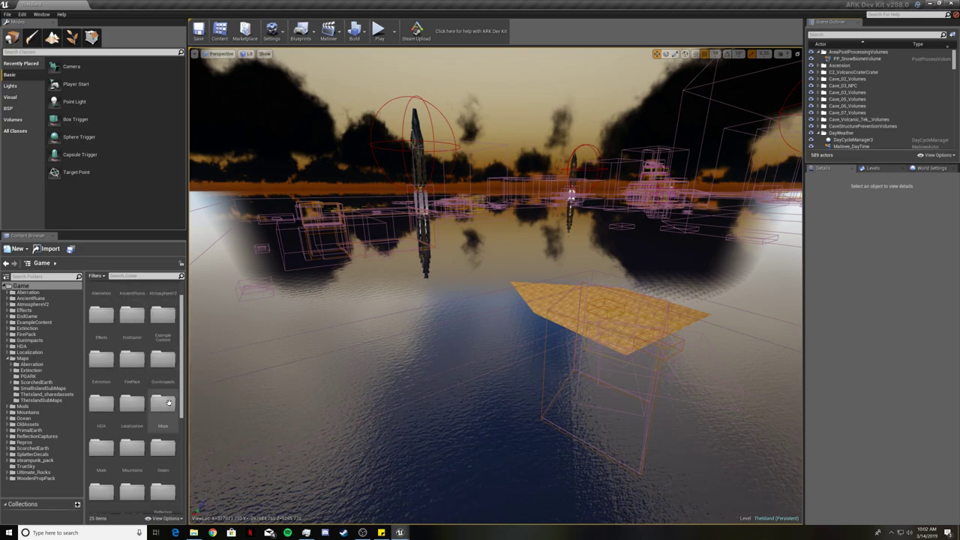
double_click(164, 405)
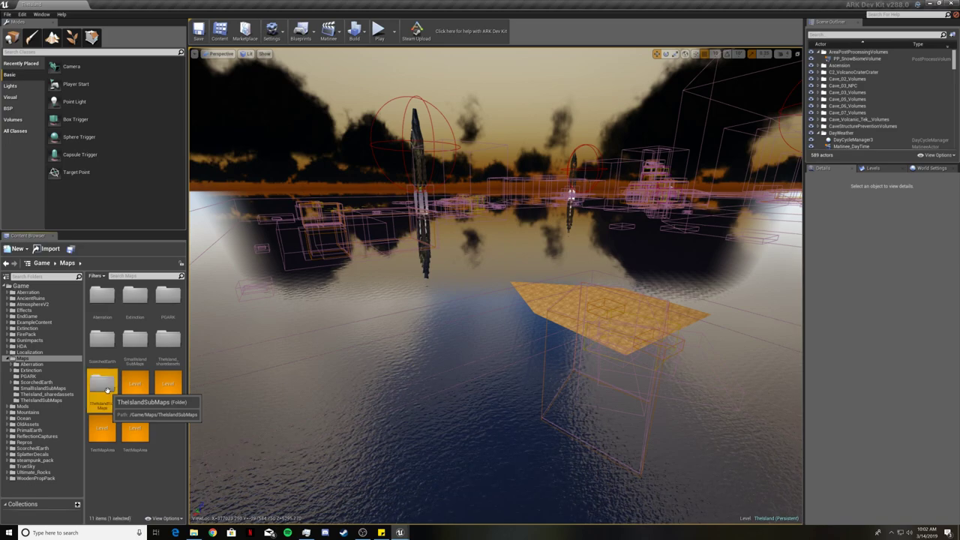
double_click(107, 390)
scroll(183, 315, "down", 1)
scroll(183, 315, "down", 10)
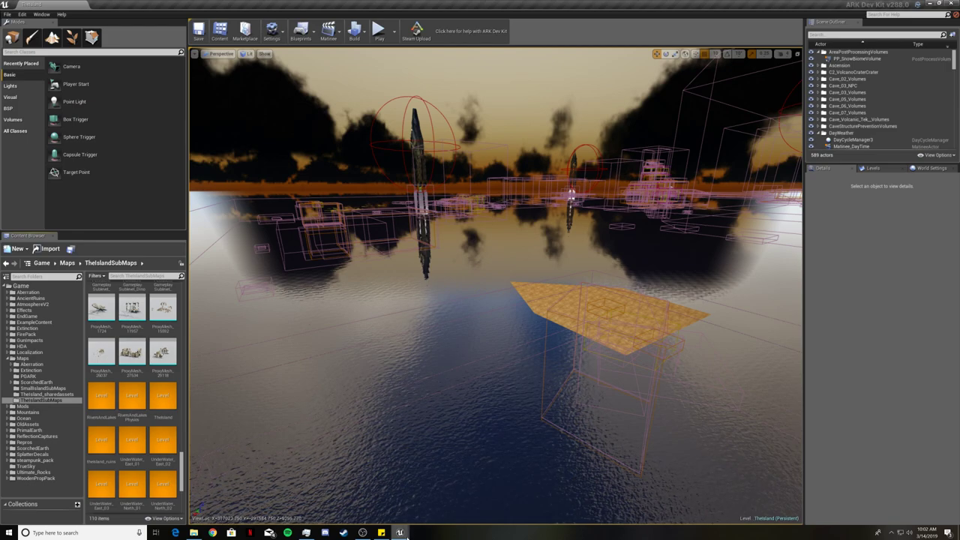
mouse_move(401, 534)
left_click(521, 499)
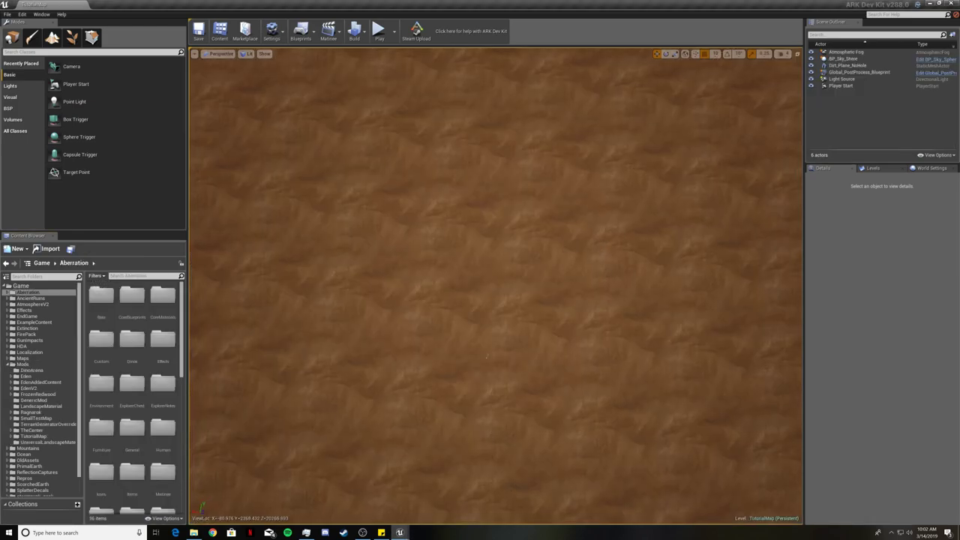
Delete the Light Source actor from TutorialMap, confirming the deletion message.
scroll(603, 249, "up", 3)
scroll(665, 209, "up", 3)
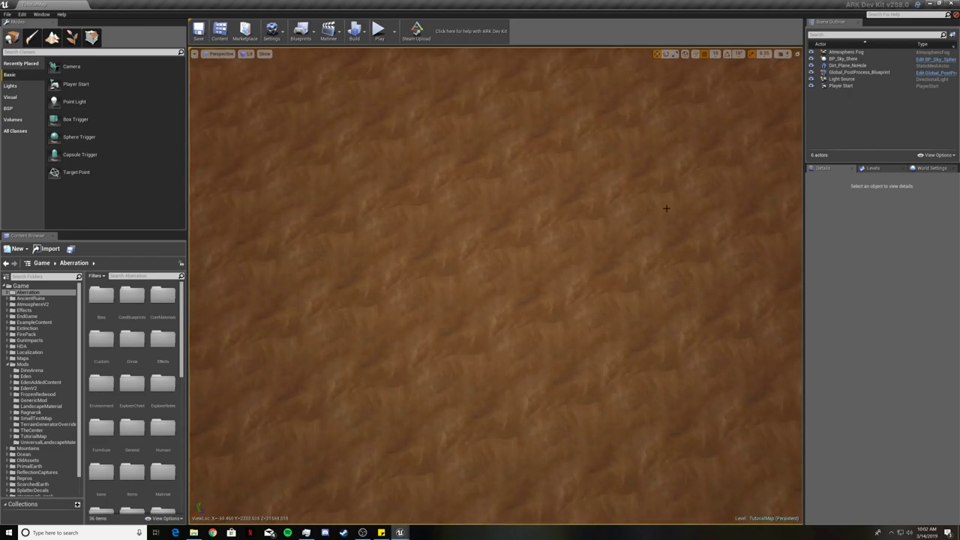
left_click(842, 78)
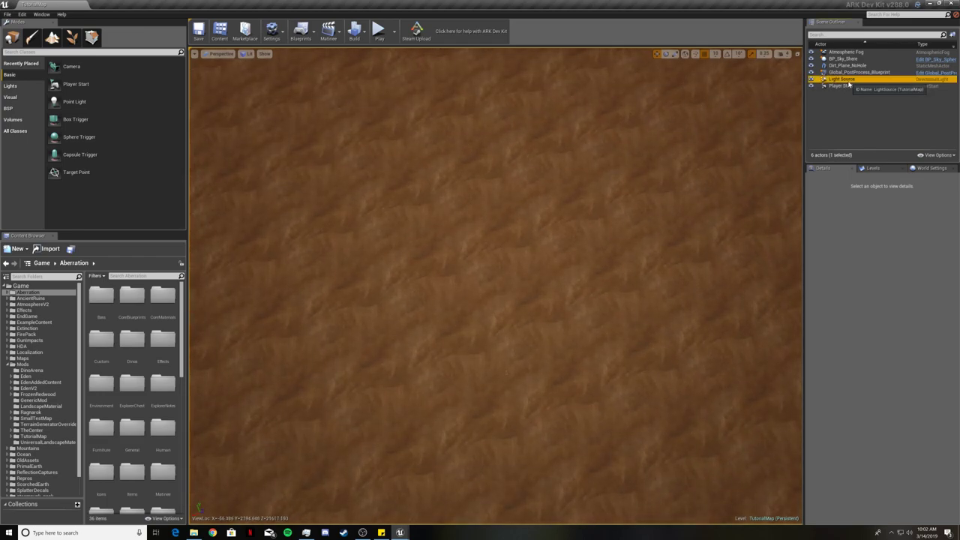
key("Delete")
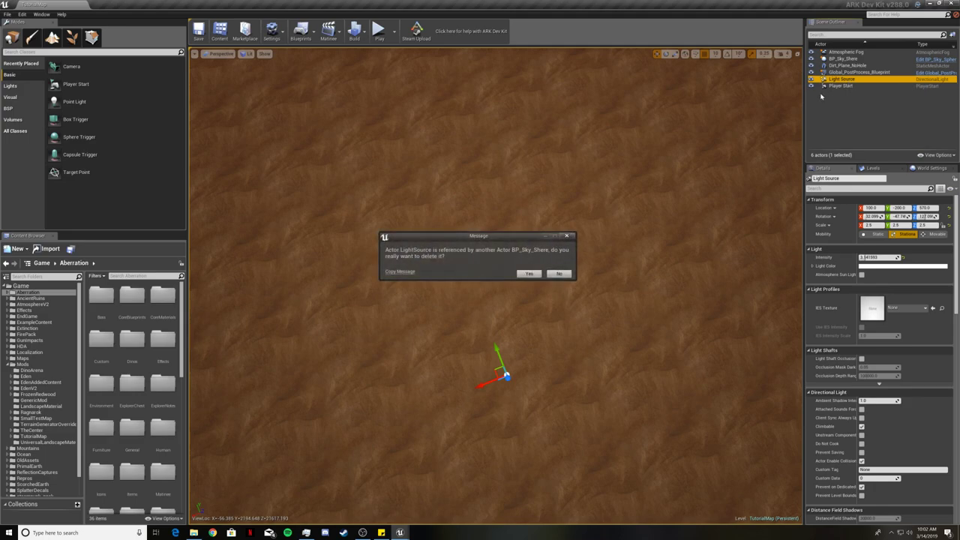
left_click(527, 273)
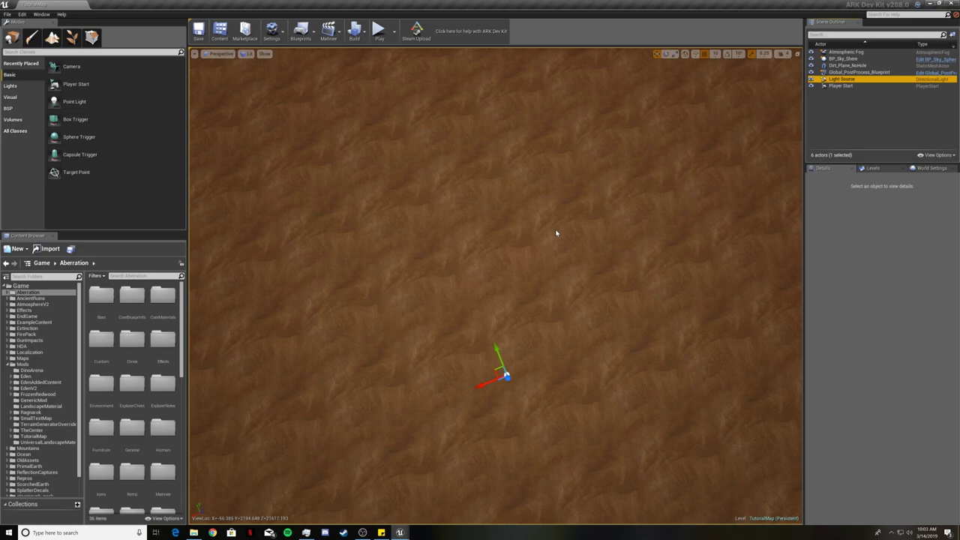
key("Delete")
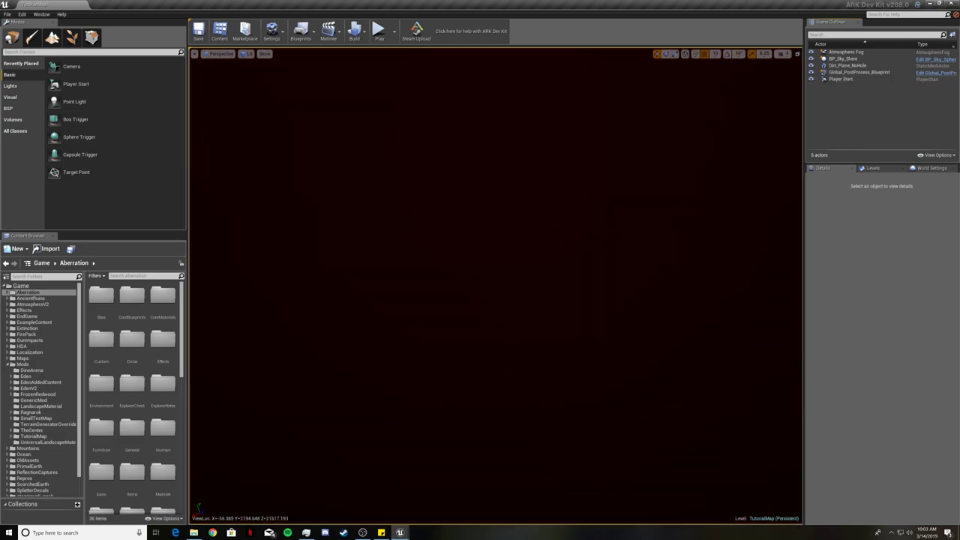
Delete Global_PostProcess_Blueprint, BP_Sky_Shere and Atmospheric Fog from the Scene Outliner.
left_click(855, 72)
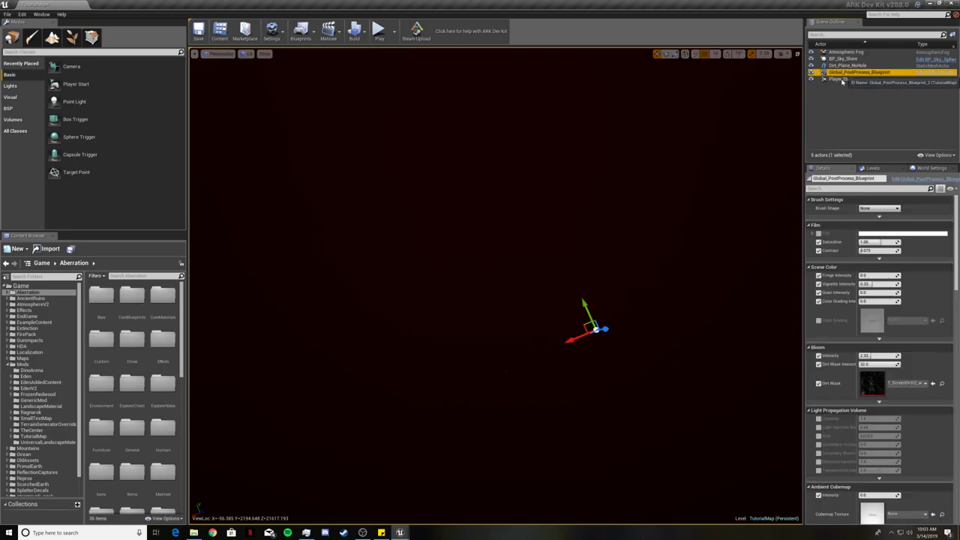
key("Delete")
left_click(845, 59)
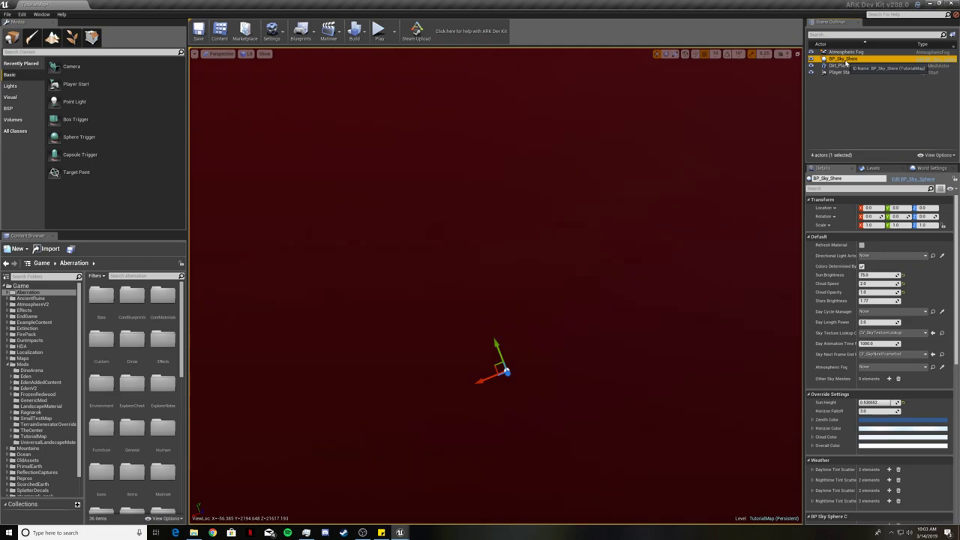
key("Delete")
left_click(854, 54)
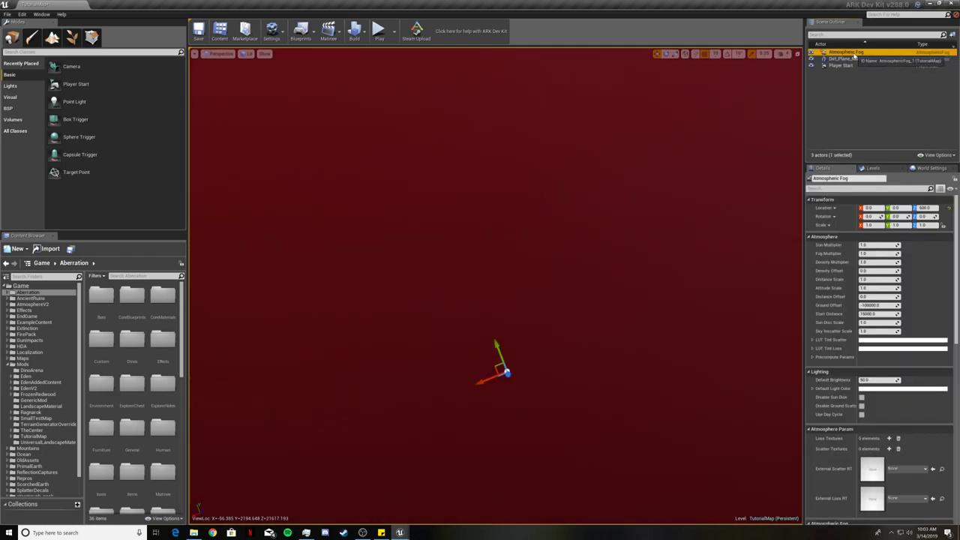
key("Delete")
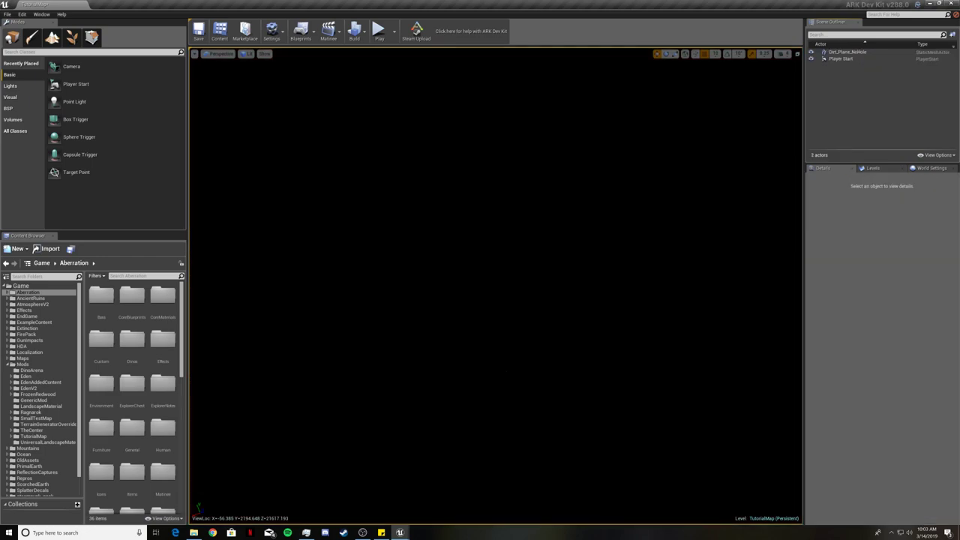
Copy PP_SnowBiomeVolume from TheIsland and paste it into TutorialMap.
left_click(400, 532)
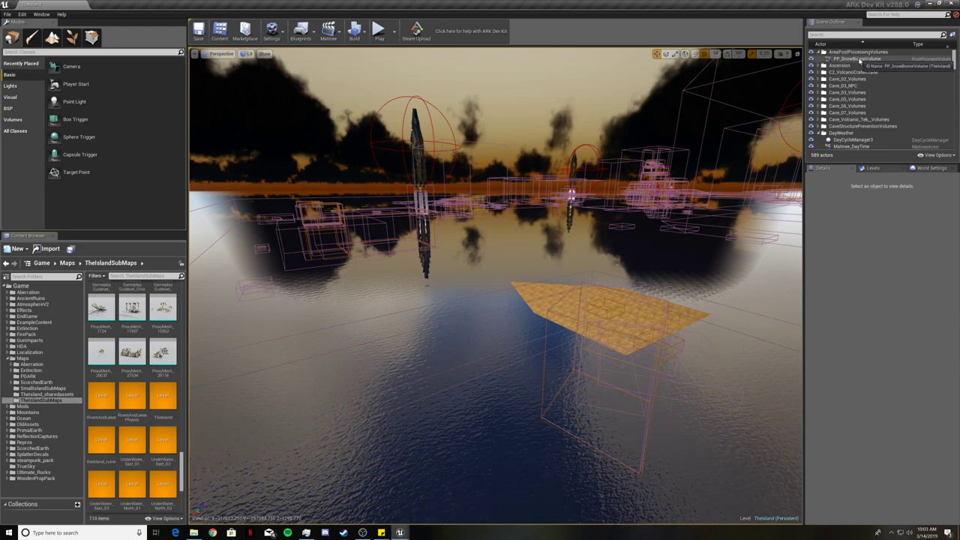
left_click(860, 60)
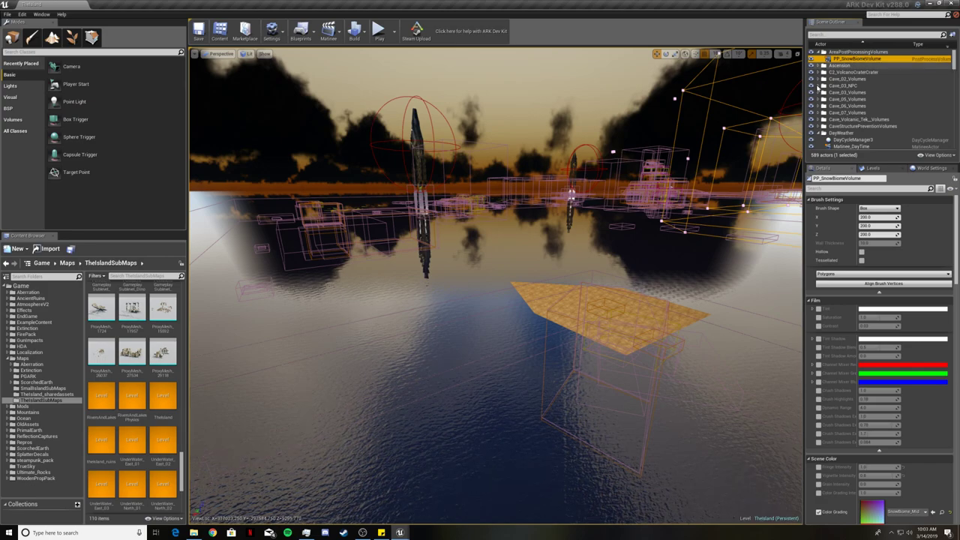
mouse_move(400, 533)
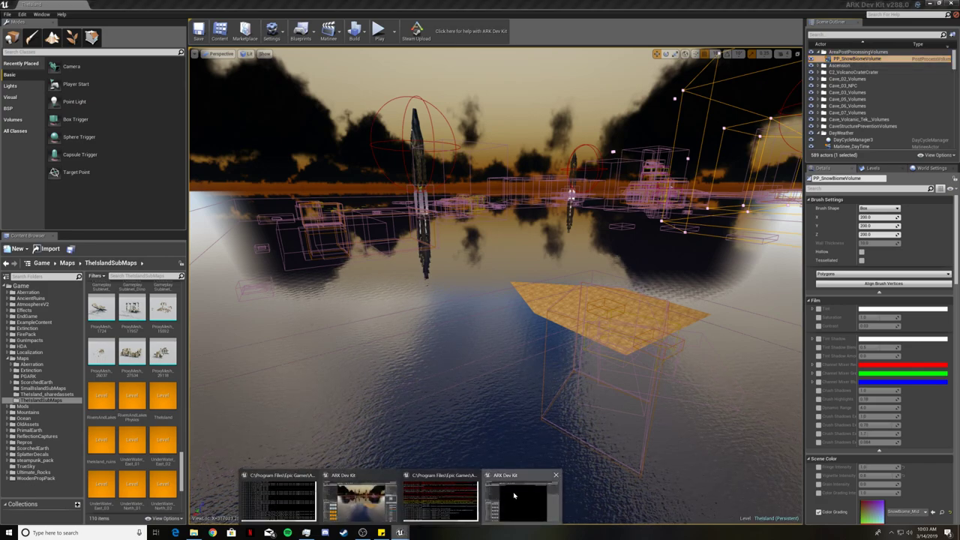
left_click(522, 499)
left_click(848, 59)
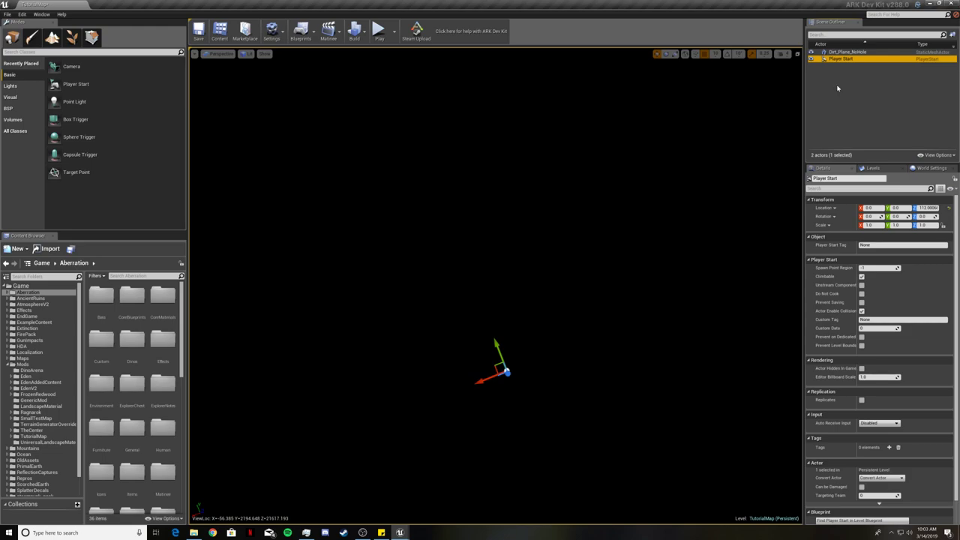
key("ctrl+v")
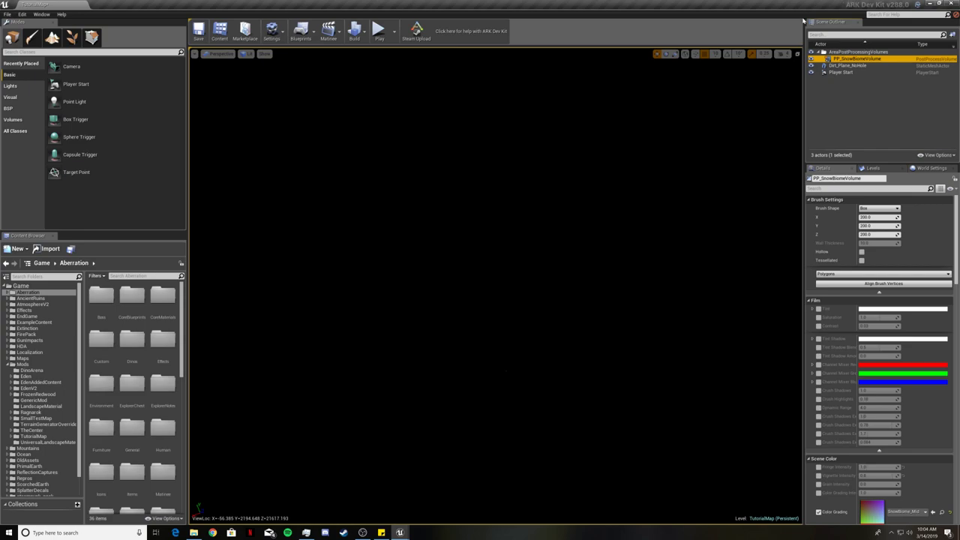
Collapse the new AreaPostProcessingVolumes folder and return to the TheIsland window.
left_click(823, 52)
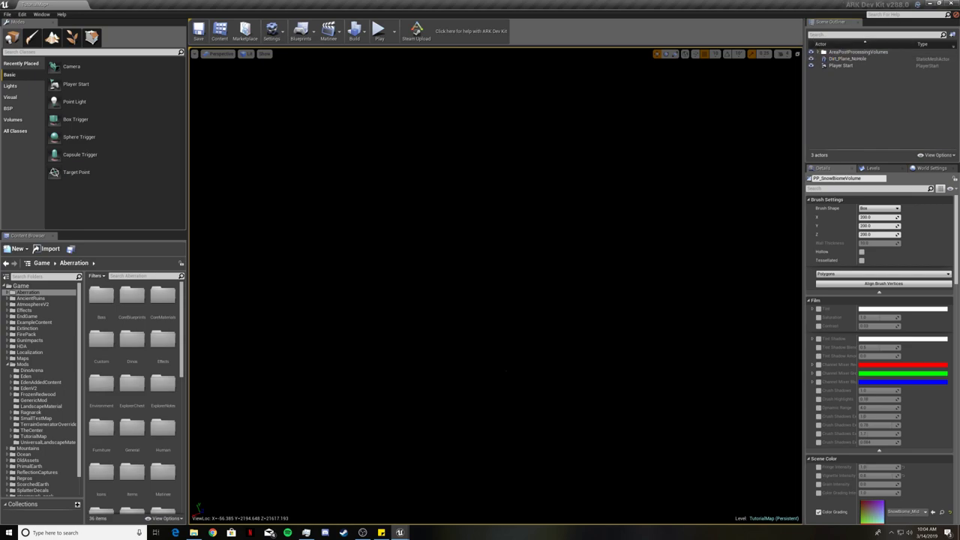
mouse_move(400, 533)
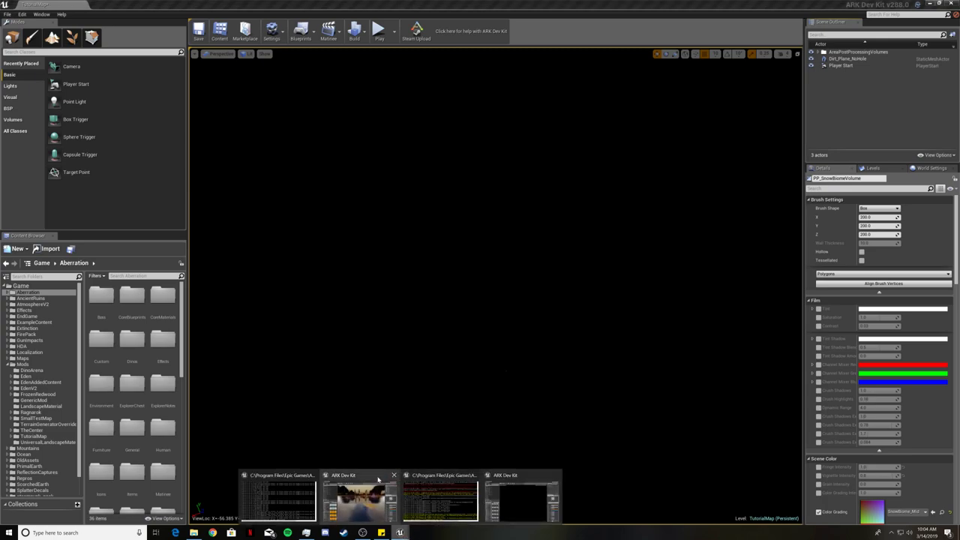
left_click(359, 501)
Select TheIsland's nine Matinee actors, Matinee_DayTime through TrueSkySequenceActor, then return to TutorialMap.
scroll(888, 109, "down", 3)
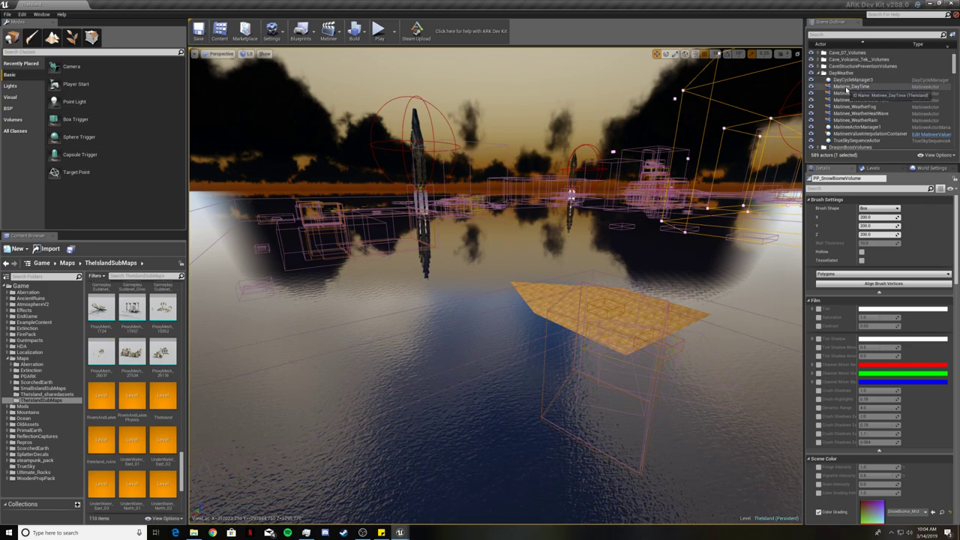
left_click(848, 86)
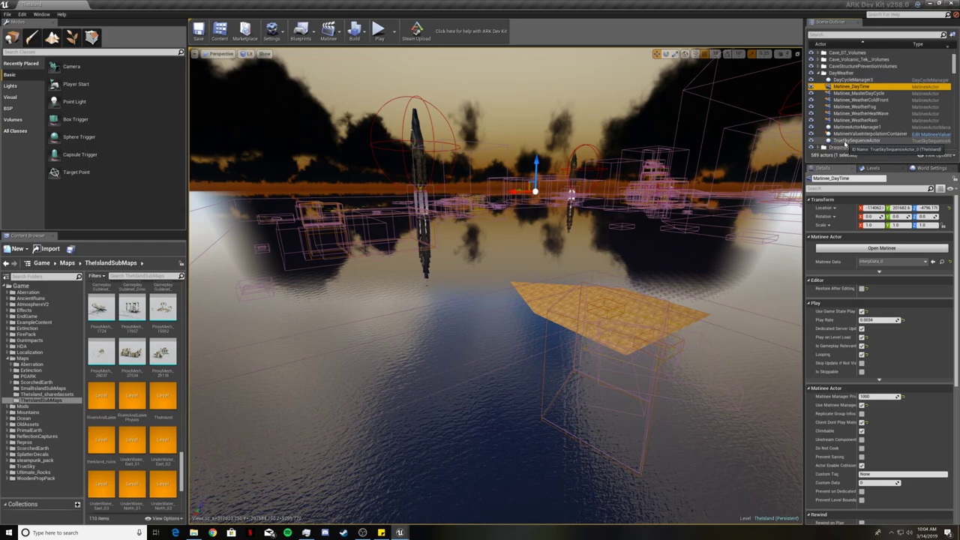
left_click(847, 141, "shift")
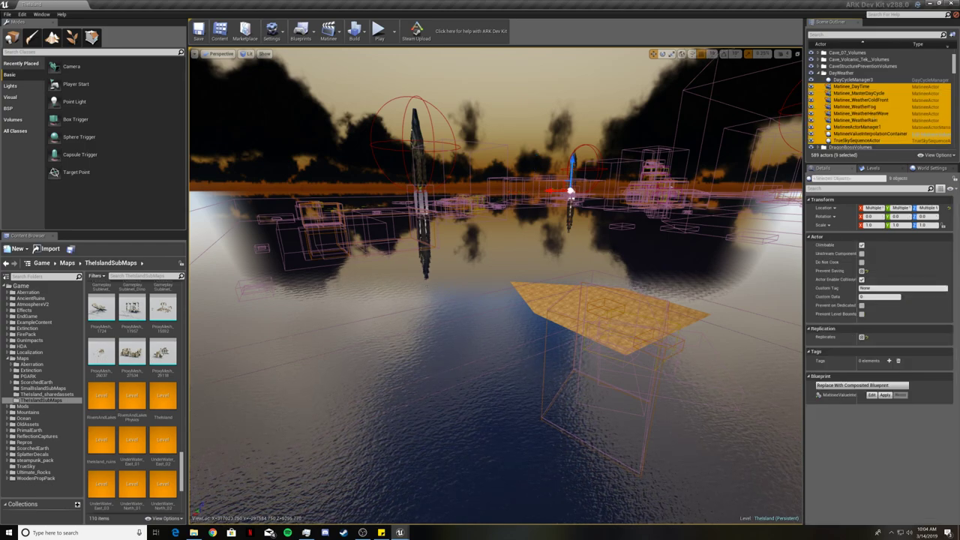
mouse_move(406, 531)
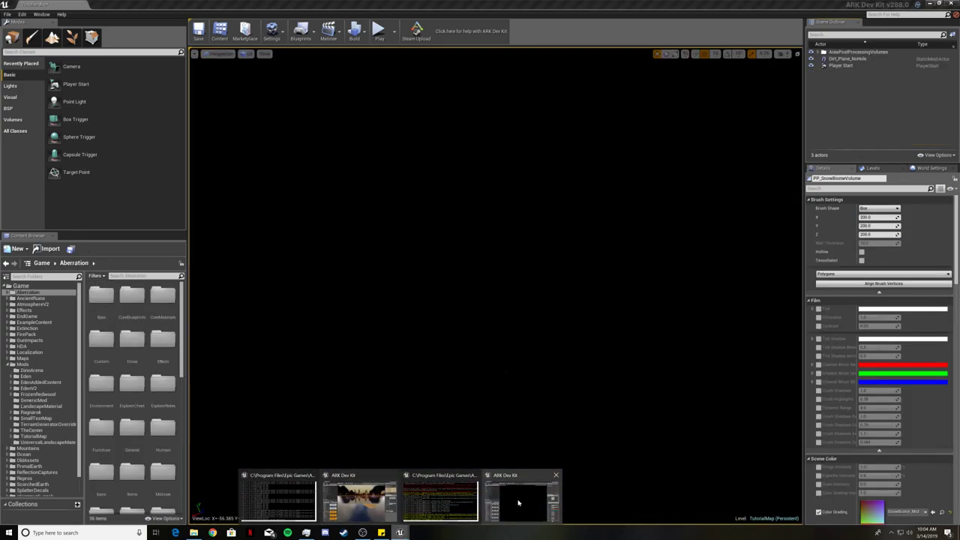
left_click(518, 502)
left_click(841, 66)
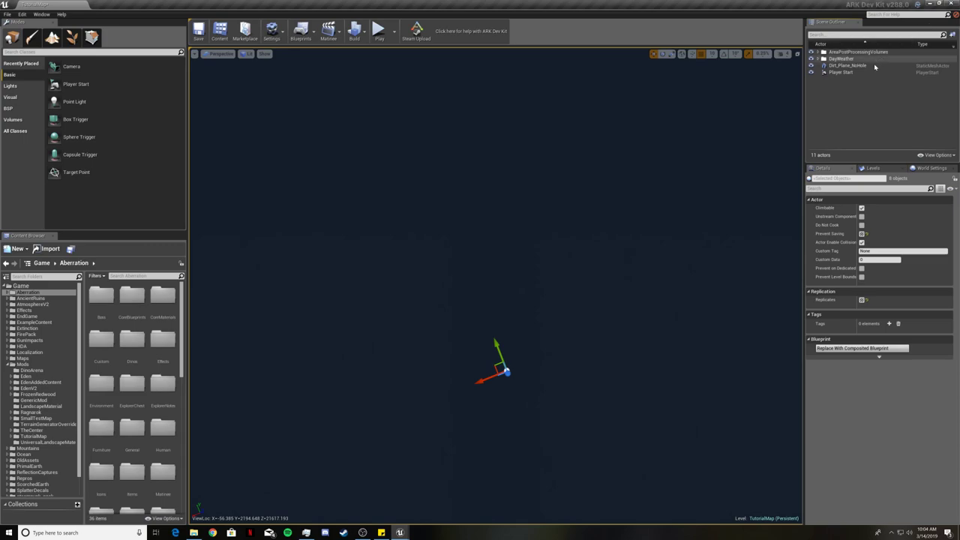
Search all Game content for 'matineeval' and drag a MatineeValueInterpolationContainer blueprint into TutorialMap.
left_click(825, 58)
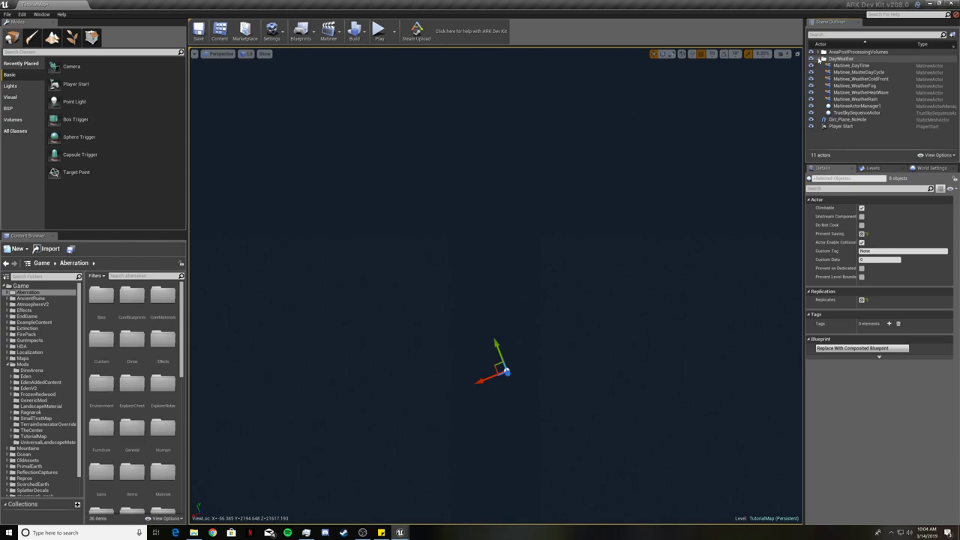
left_click(823, 58)
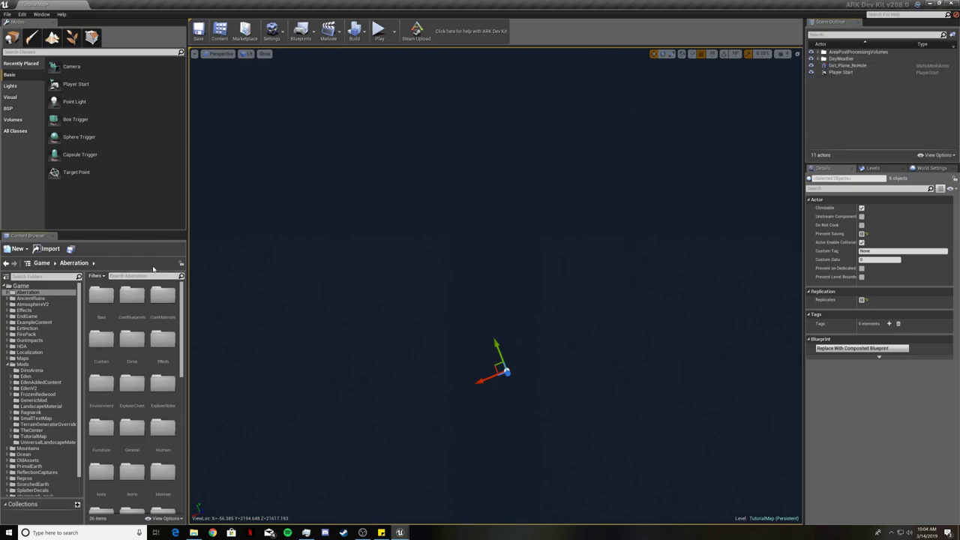
type("matineevalue")
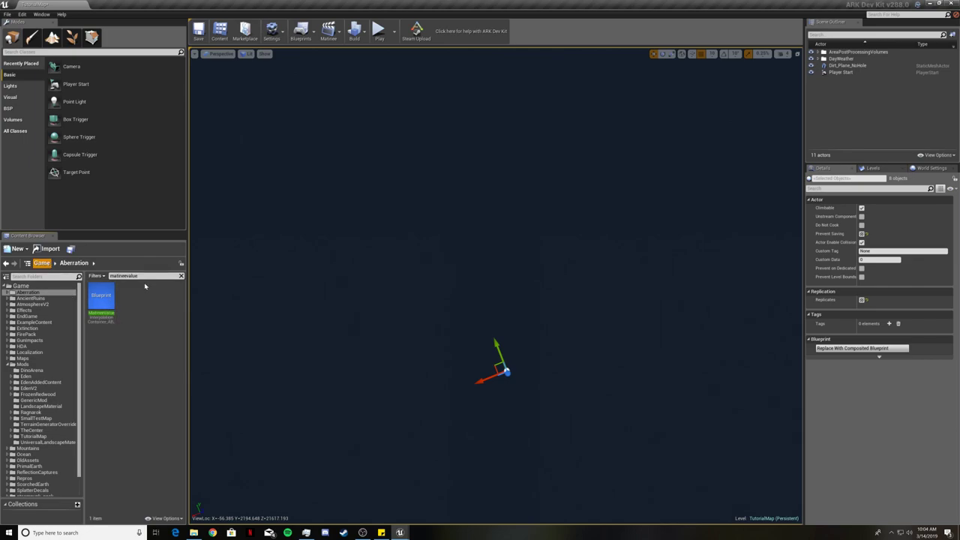
left_click(21, 285)
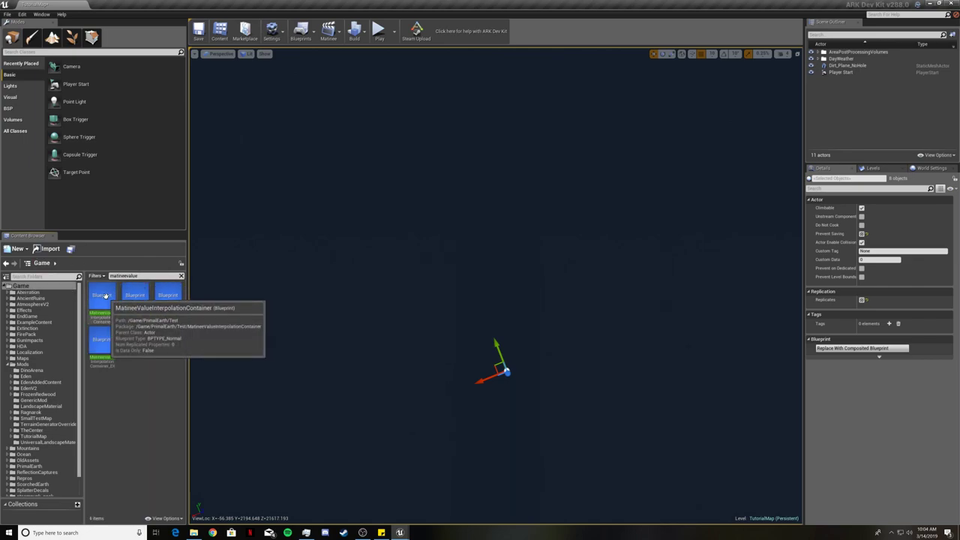
left_click(105, 295)
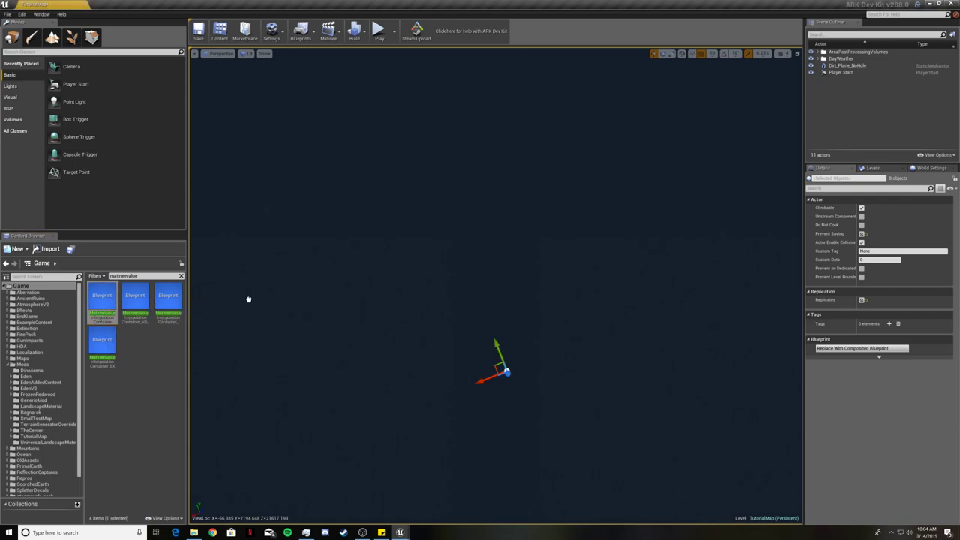
left_click_drag(450, 316, 468, 312)
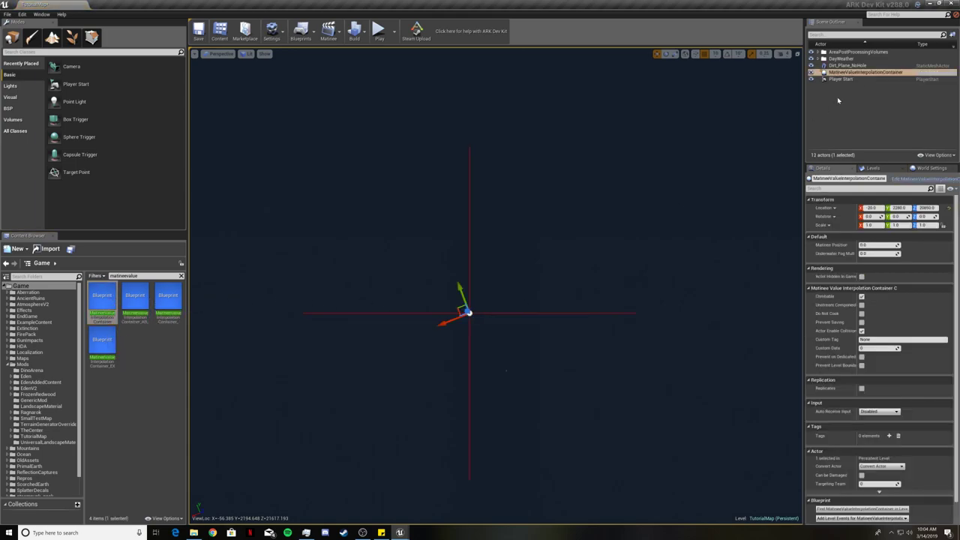
Drag the MatineeValueInterpolationContainer row onto the DayWeather folder in the Scene Outliner.
right_click(841, 72)
mouse_move(871, 225)
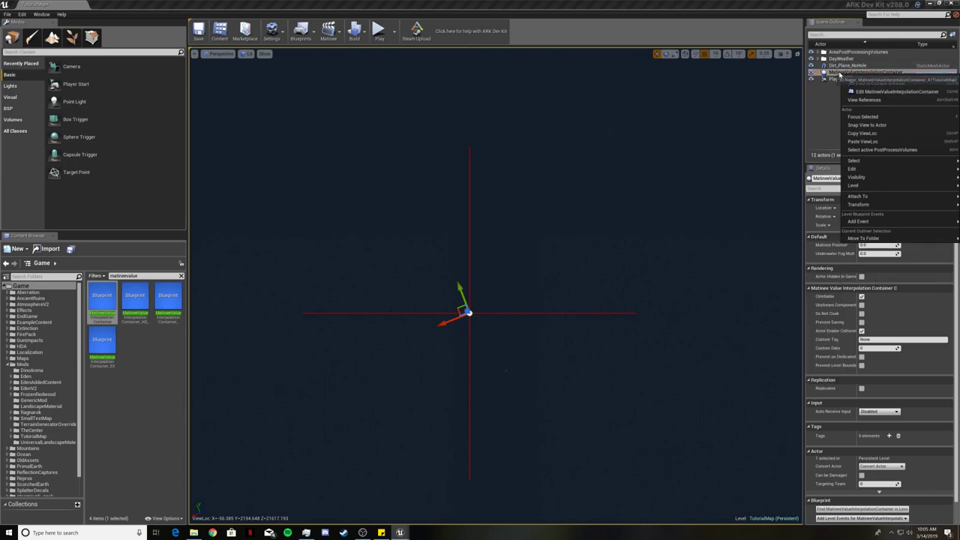
mouse_move(877, 163)
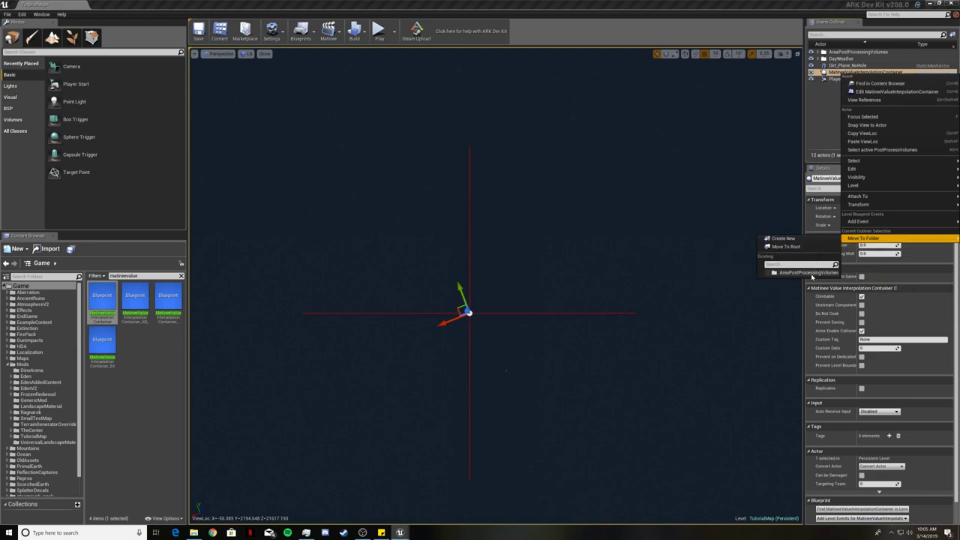
left_click(834, 75)
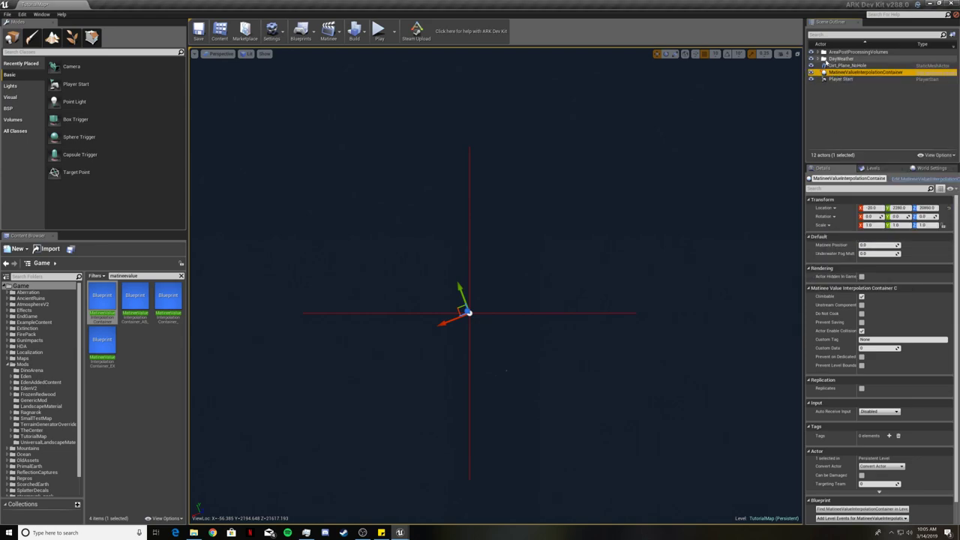
left_click(823, 59)
right_click(844, 126)
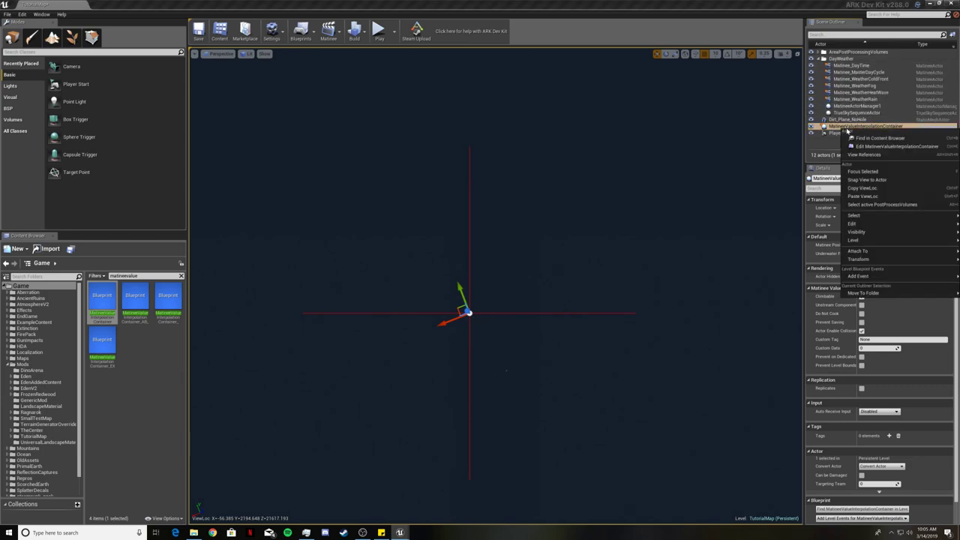
mouse_move(867, 294)
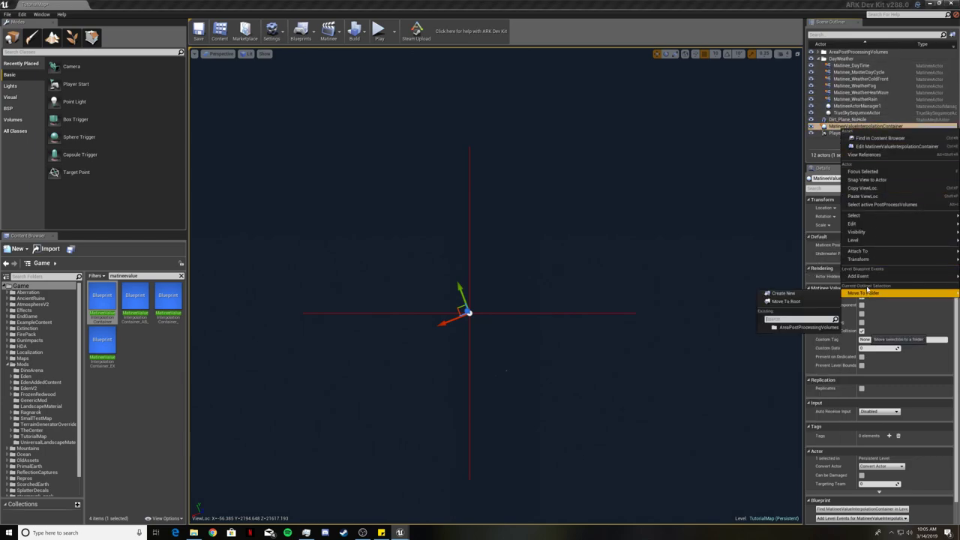
left_click(837, 126)
left_click_drag(836, 127, 837, 64)
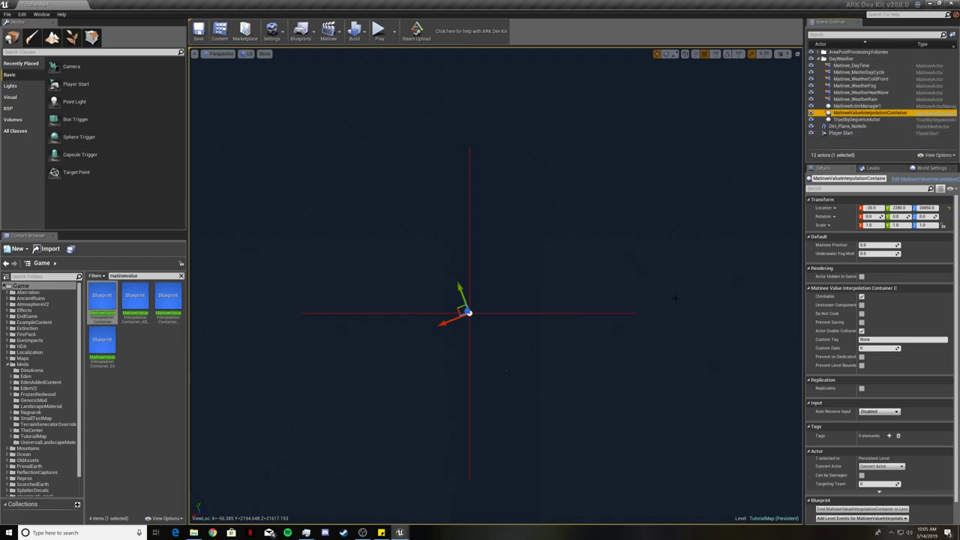
Copy the Matinee Position value from TheIsland's MatineeValueInterpolationContainer.
left_click(399, 532)
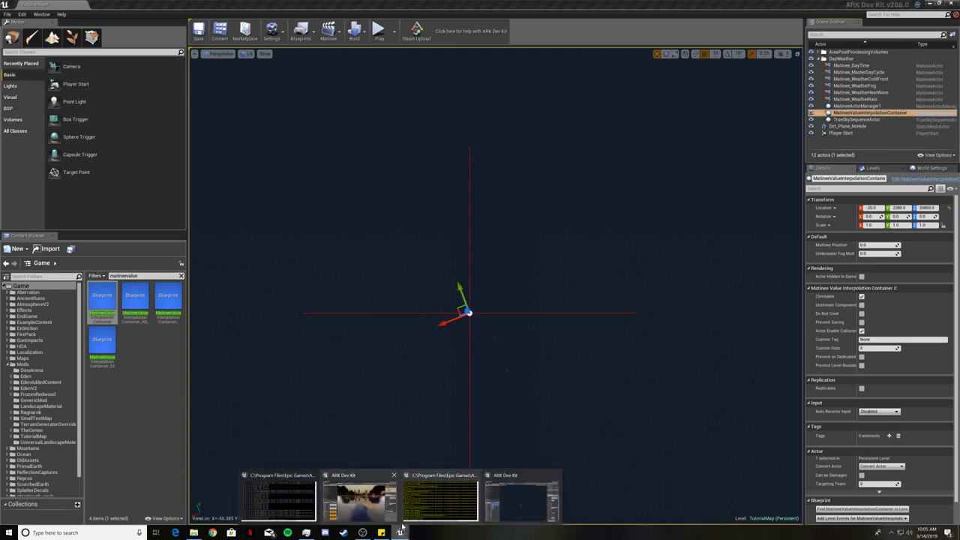
left_click(374, 508)
left_click(861, 133)
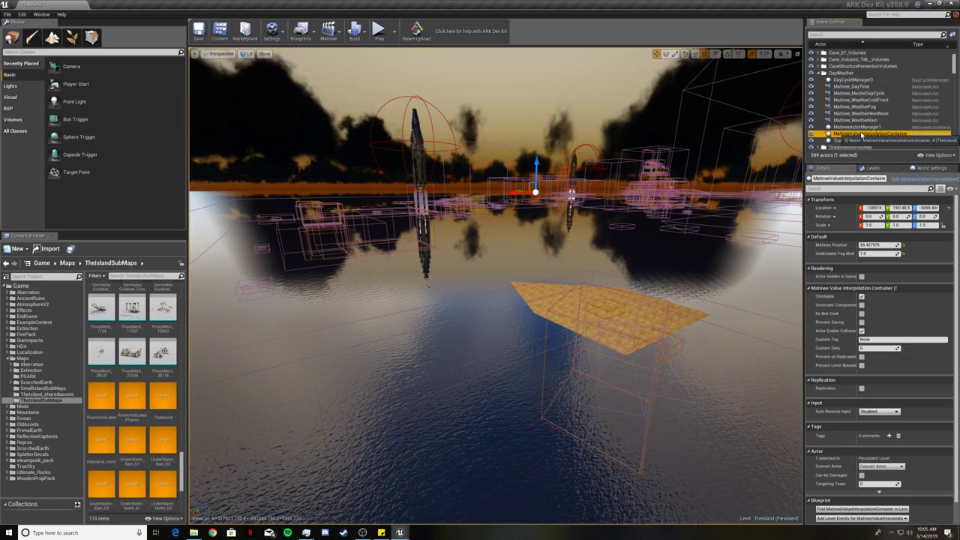
left_click(400, 532)
mouse_move(510, 503)
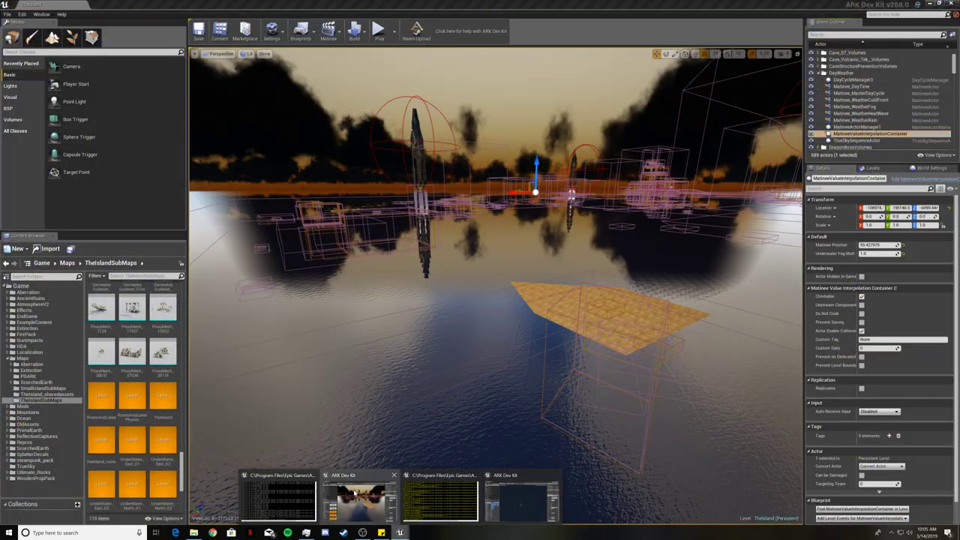
left_click(375, 495)
left_click(878, 245)
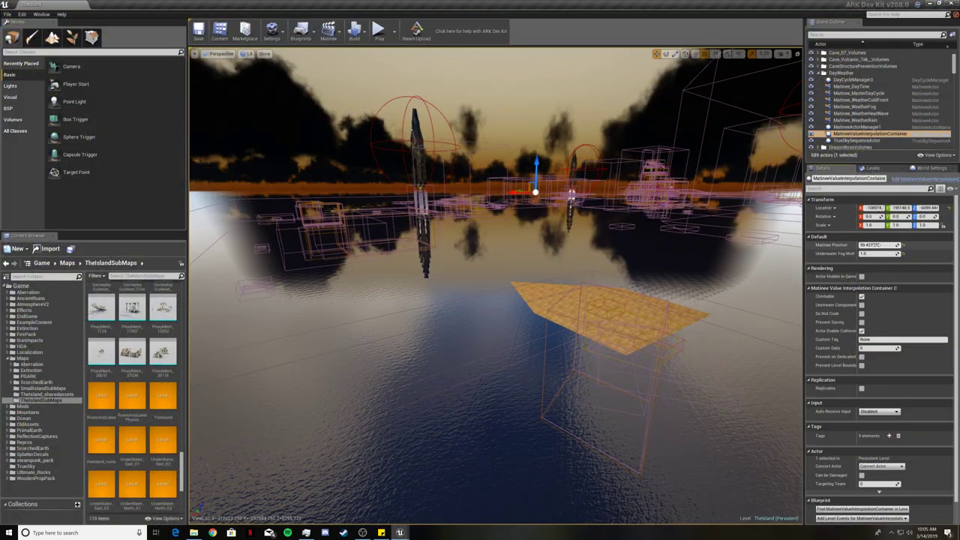
In TutorialMap's container, paste Matinee Position 59.427979 and edit the Underwater Fog Mult value.
left_click(402, 533)
left_click(510, 499)
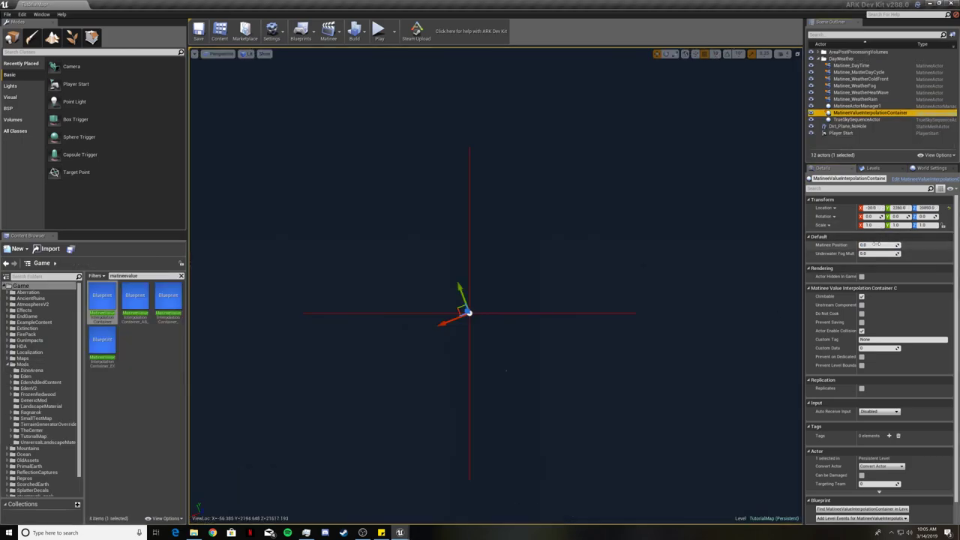
left_click(877, 244)
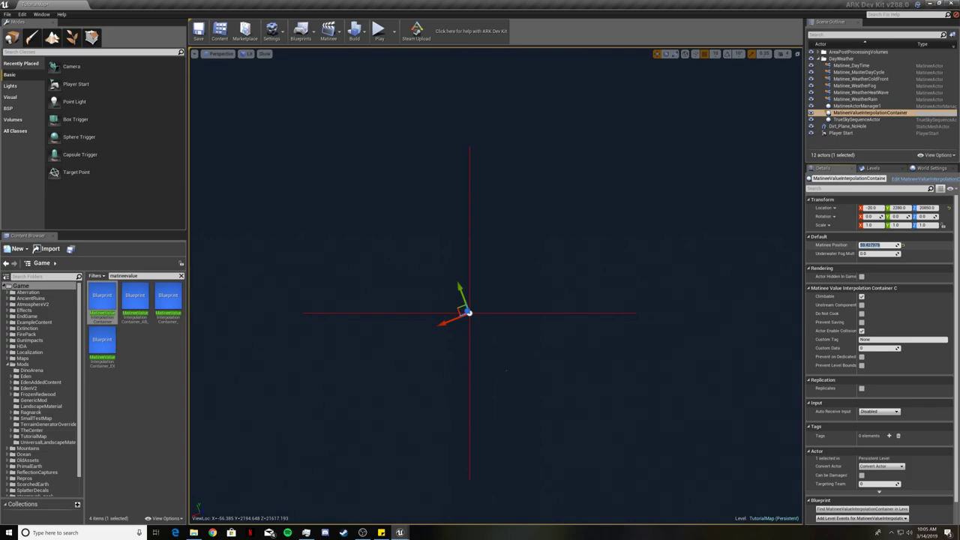
left_click(877, 254)
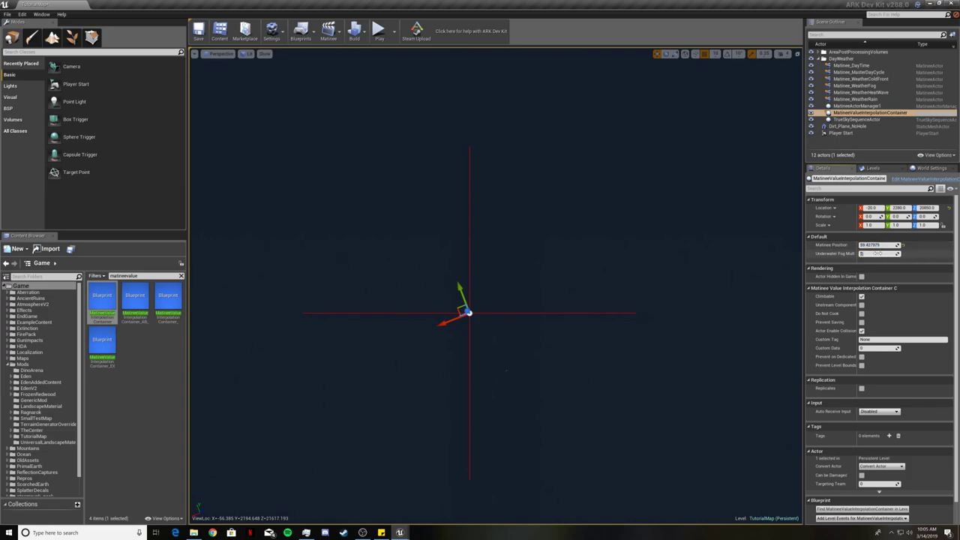
type("0.8")
left_click(404, 533)
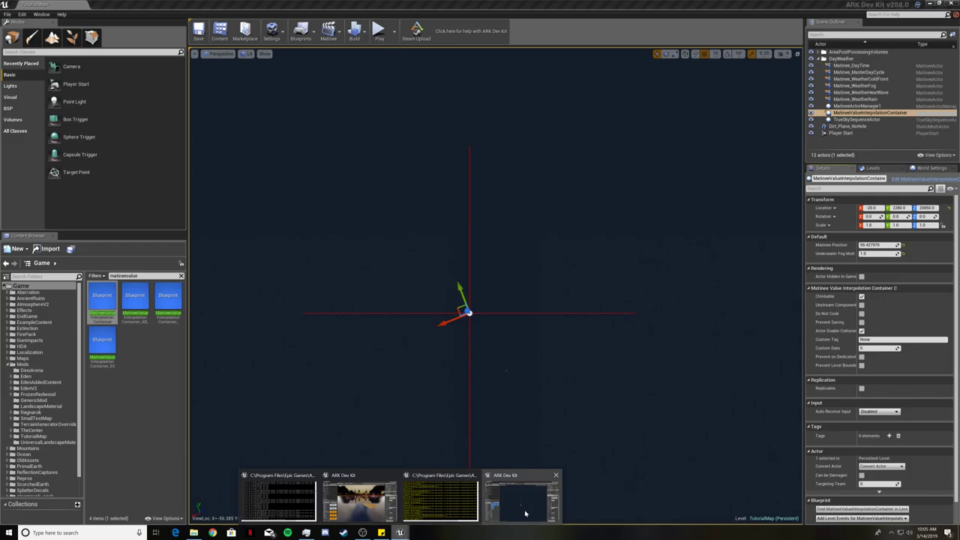
In TheIsland, select DirectionalLight, Global_PostProcess_Blueprint and SkyLight from the Lighting folder.
mouse_move(380, 506)
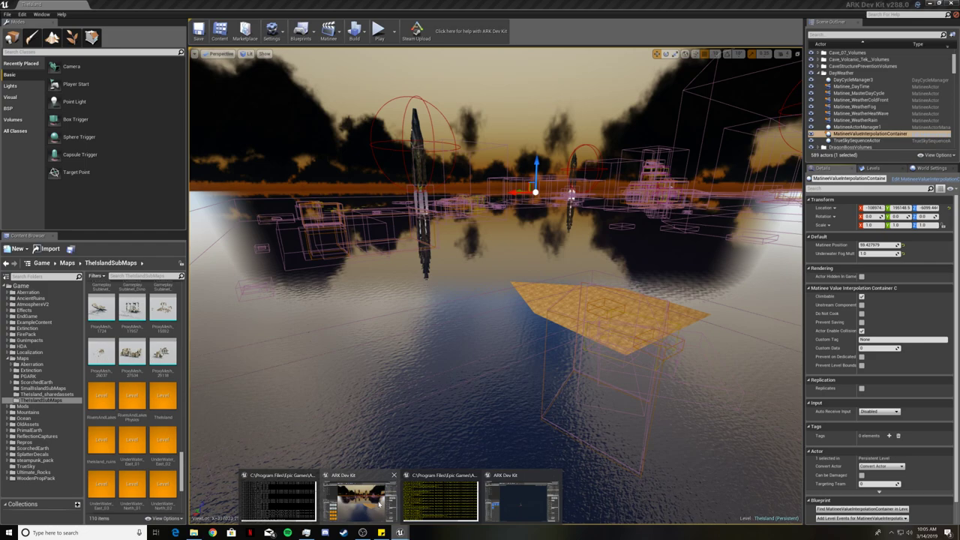
left_click(380, 506)
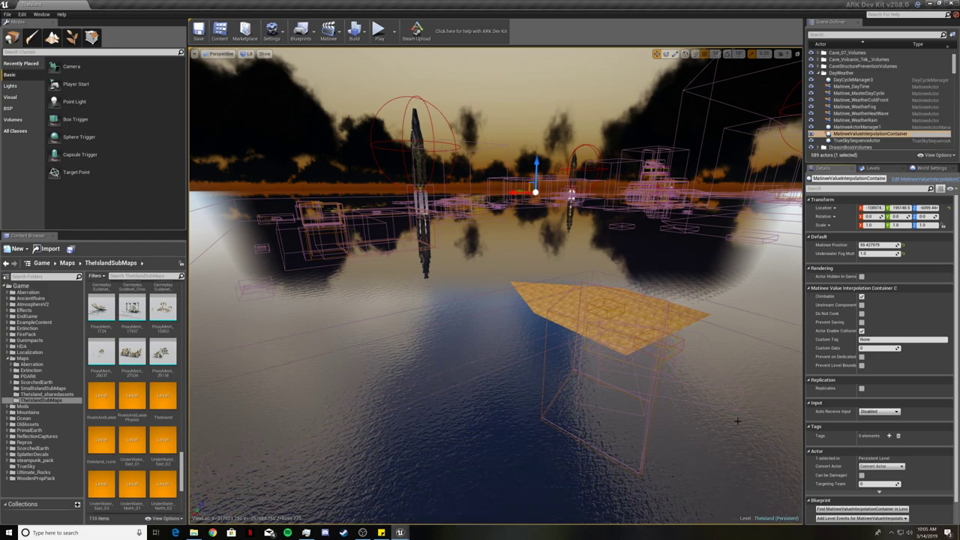
scroll(881, 342, "down", 1)
scroll(882, 341, "up", 1)
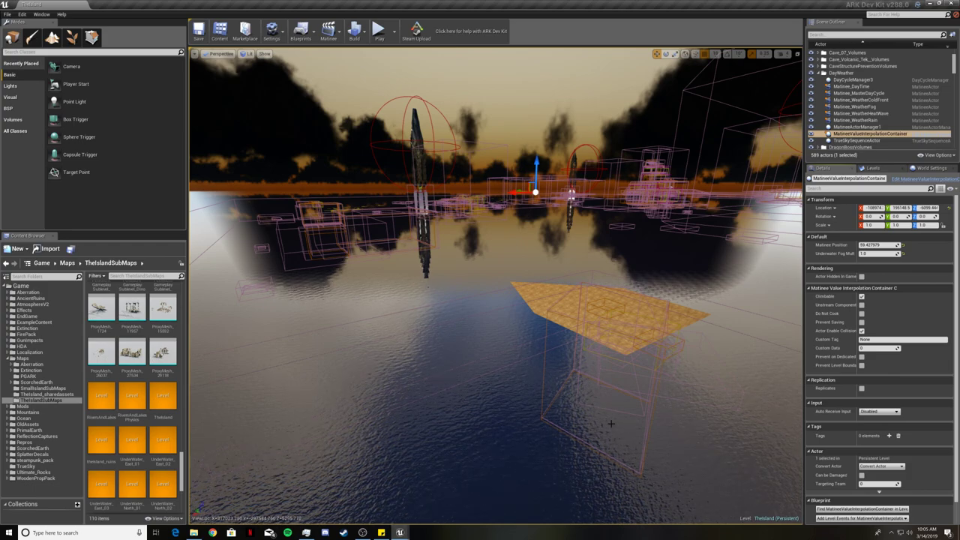
scroll(842, 118, "down", 2)
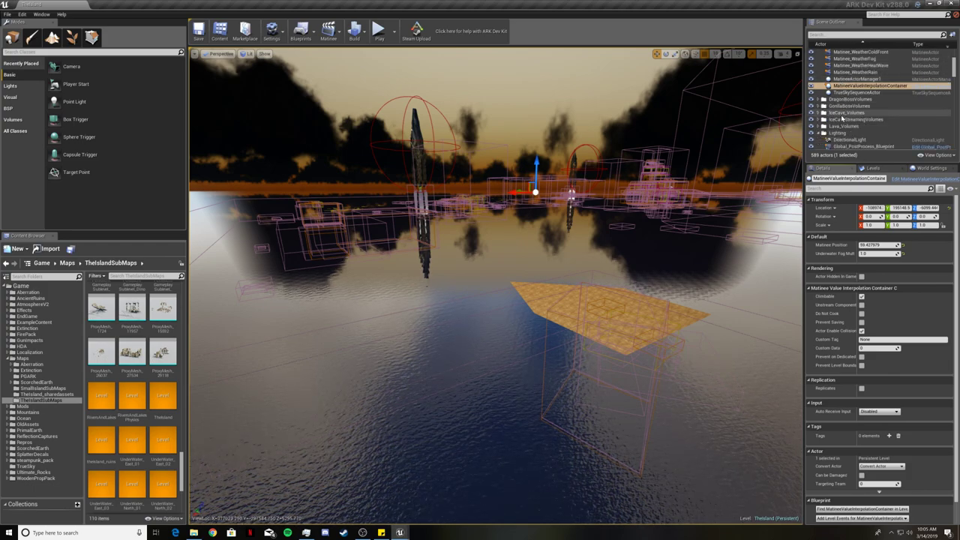
scroll(844, 116, "down", 2)
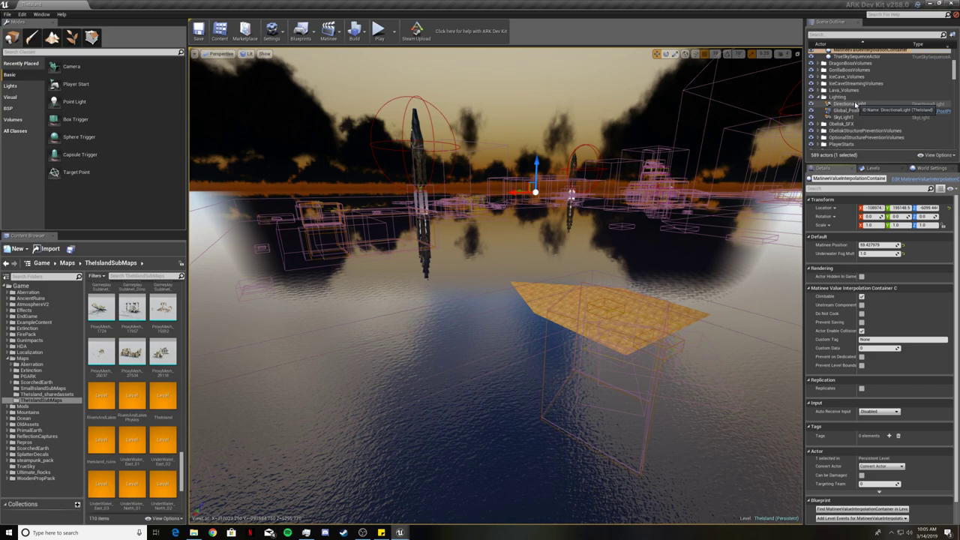
left_click(855, 104)
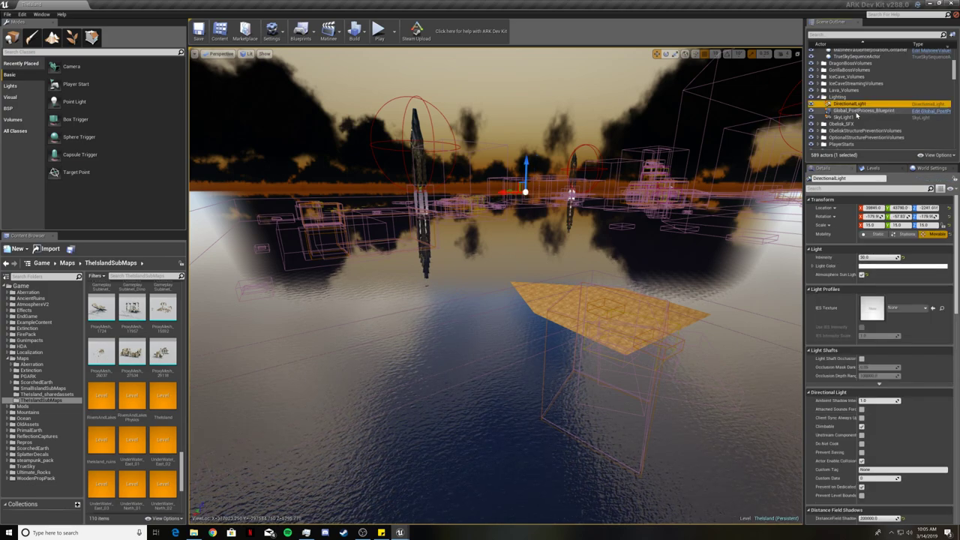
left_click(856, 117, "shift")
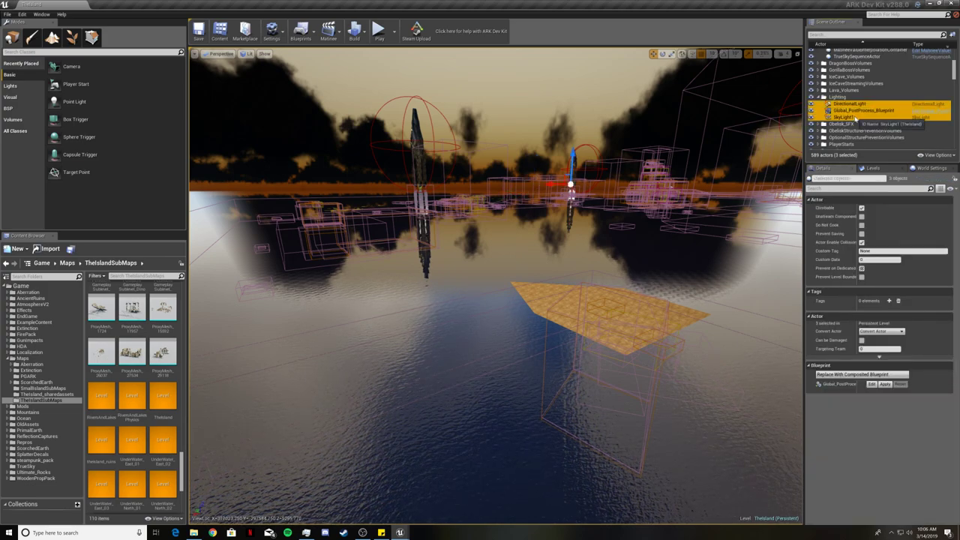
Paste the DirectionalLight, Global_PostProcess_Blueprint and SkyLight actors into TutorialMap next to Player Start.
mouse_move(400, 533)
left_click(441, 510)
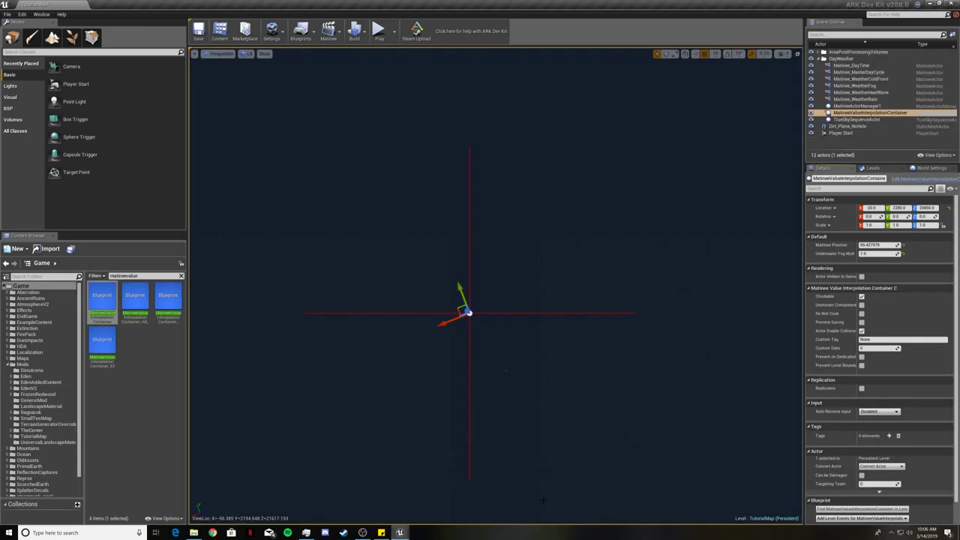
left_click(844, 134)
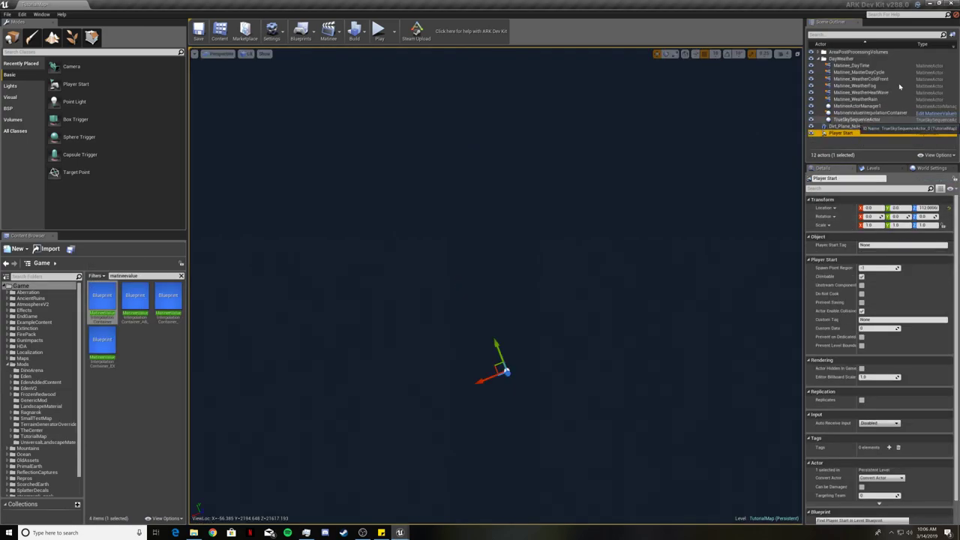
key("ctrl+z")
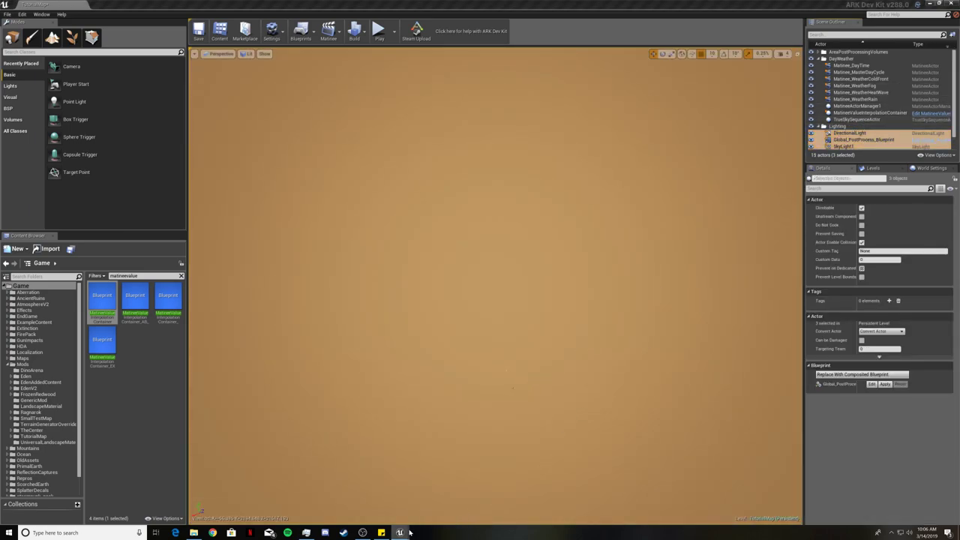
In TheIsland, select the AmbGlobal sound actors, AtmosphericFog and BP_Sky_Sphere together.
mouse_move(401, 533)
left_click(375, 500)
scroll(857, 93, "down", 10)
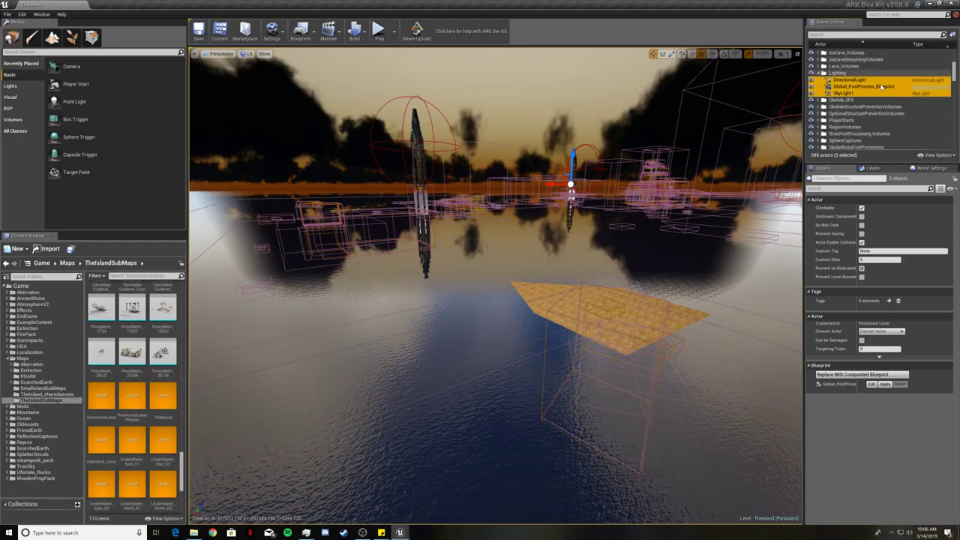
scroll(858, 93, "down", 2)
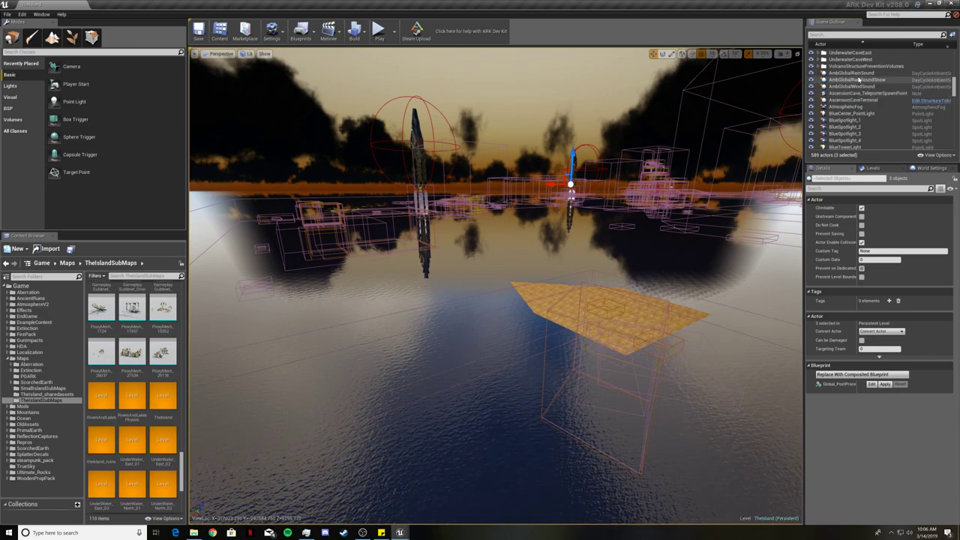
left_click(854, 74)
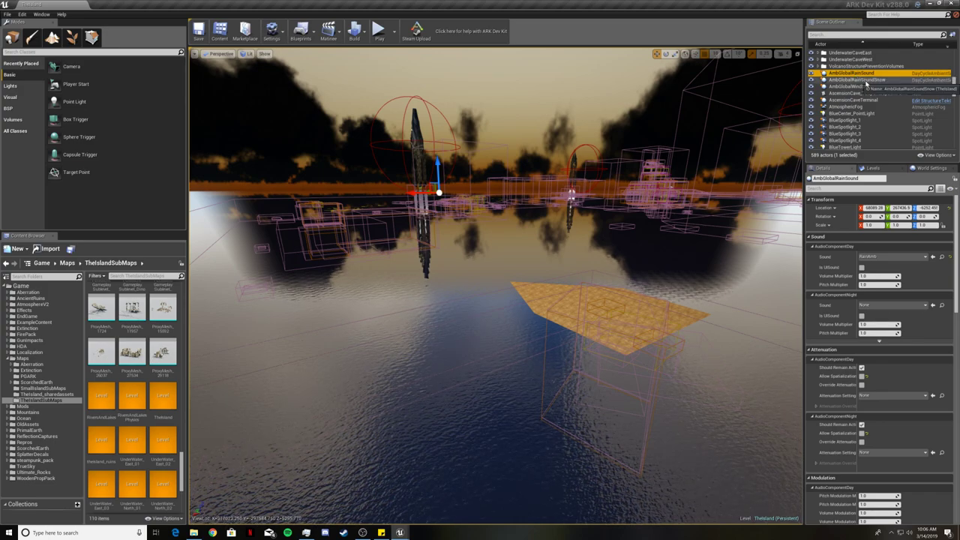
left_click(867, 80, "ctrl")
left_click(872, 87, "ctrl")
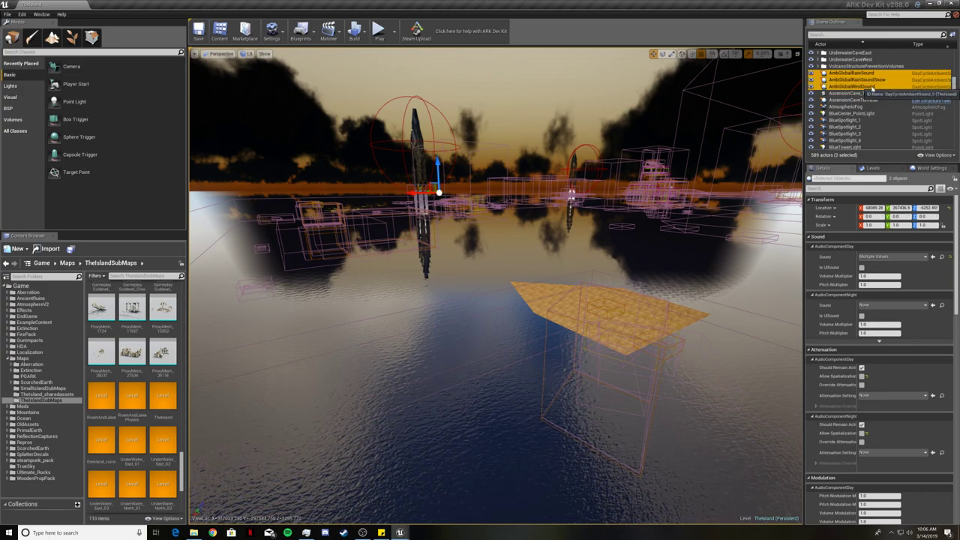
left_click(874, 107, "ctrl")
scroll(862, 120, "down", 3)
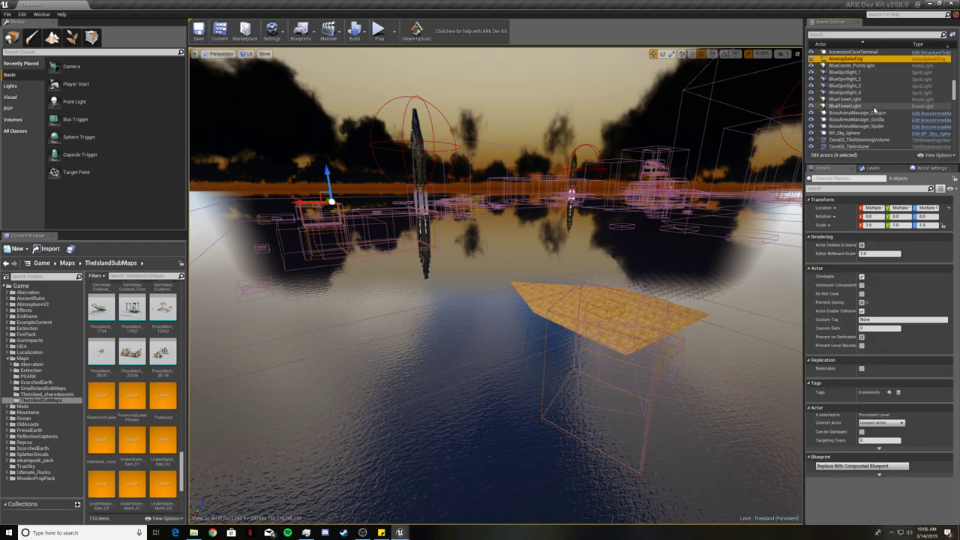
left_click(854, 133, "ctrl")
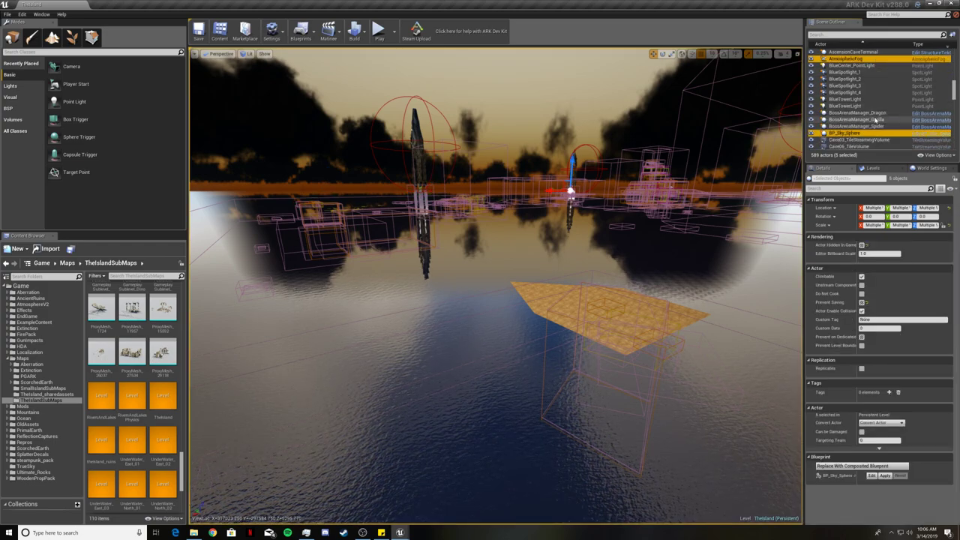
Add DynamicCaptureManager1, StartingCamera, WeatherGlobalOutdoorFog and WindDirectionalSource to the selection.
scroll(861, 121, "down", 3)
scroll(883, 121, "down", 3)
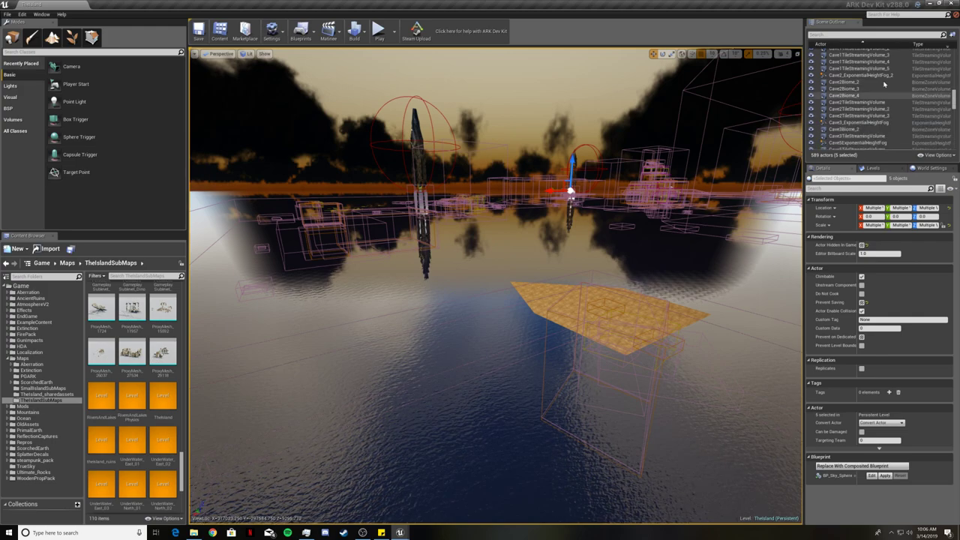
scroll(884, 84, "down", 5)
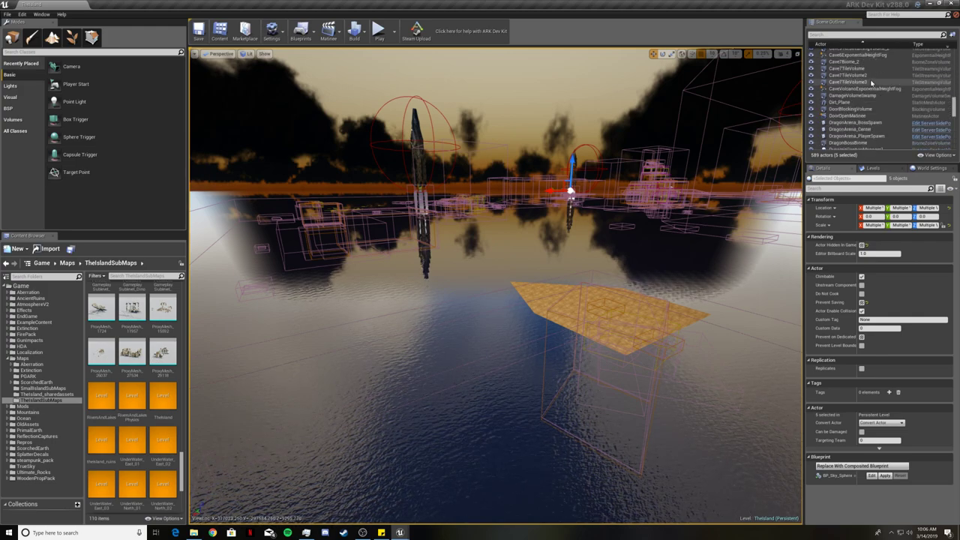
scroll(872, 82, "down", 2)
left_click(878, 101, "ctrl")
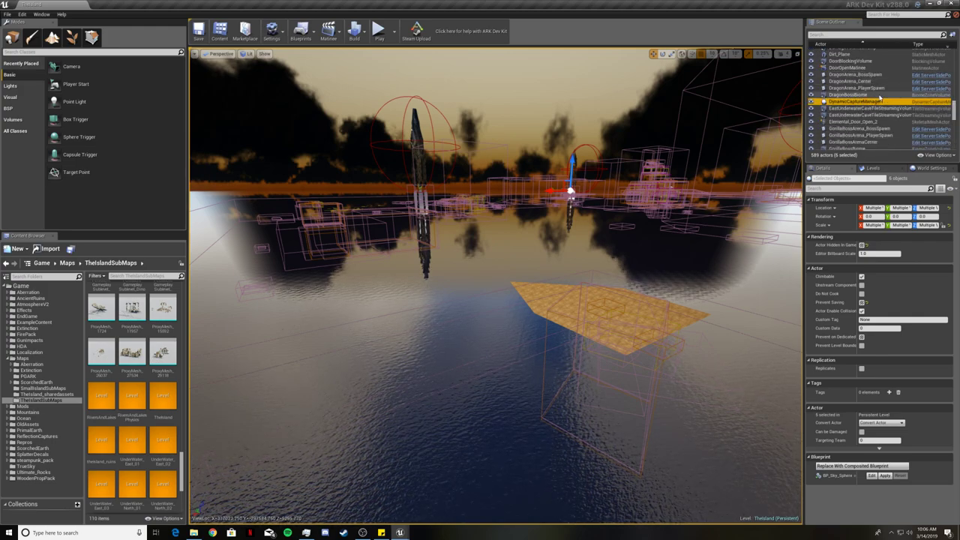
scroll(891, 96, "down", 2)
scroll(892, 96, "down", 2)
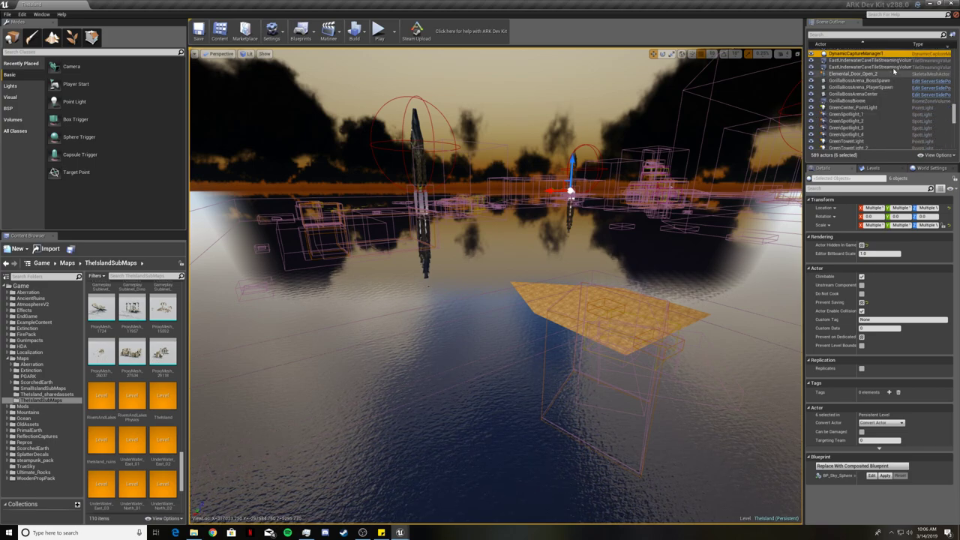
scroll(882, 90, "down", 3)
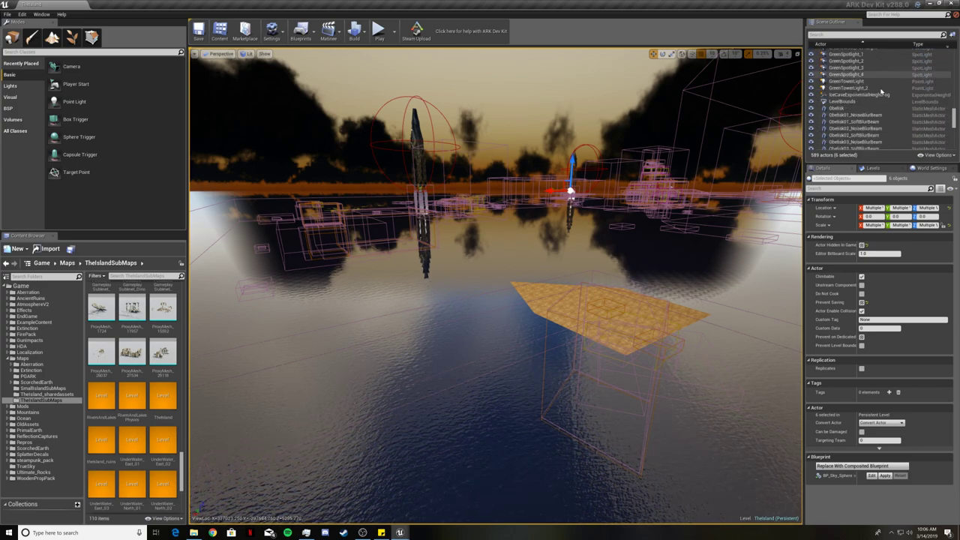
scroll(882, 90, "down", 5)
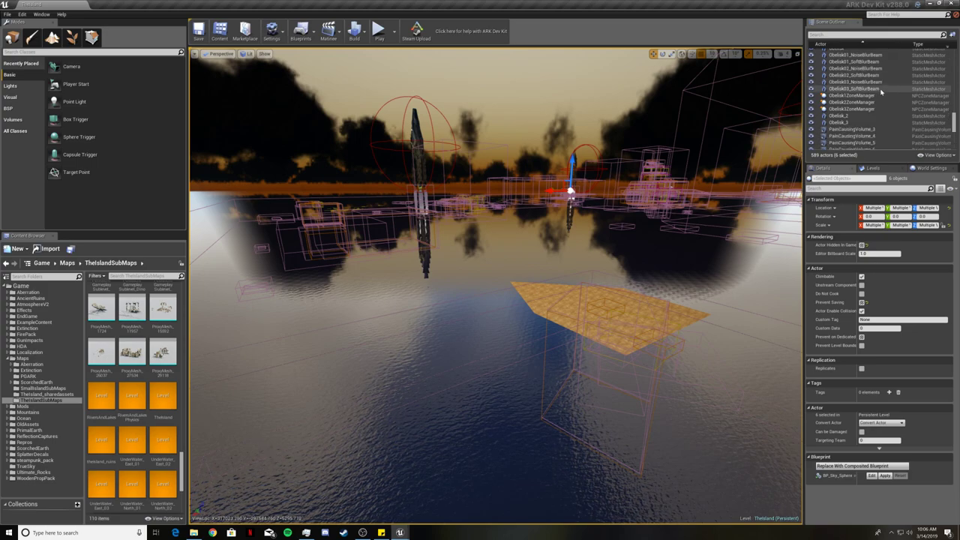
scroll(882, 90, "down", 4)
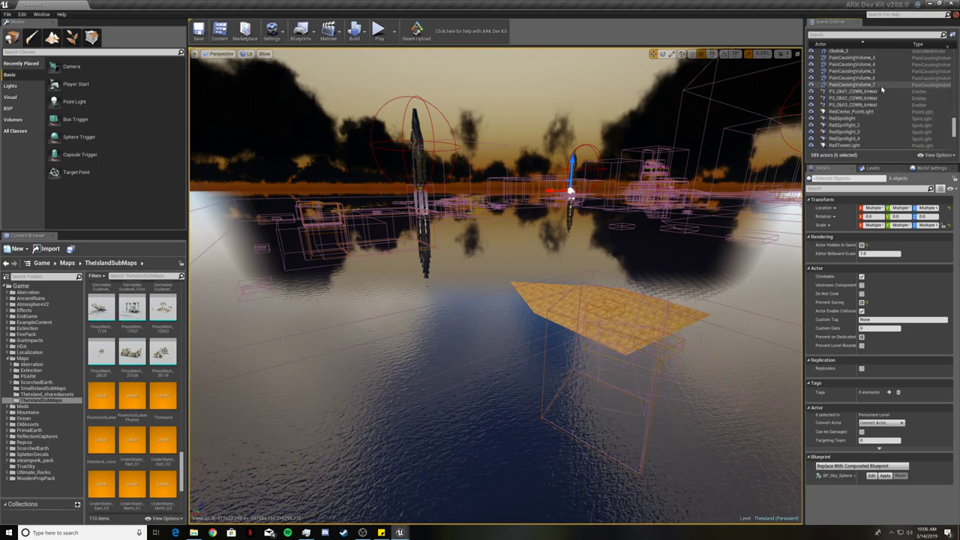
scroll(882, 90, "down", 1)
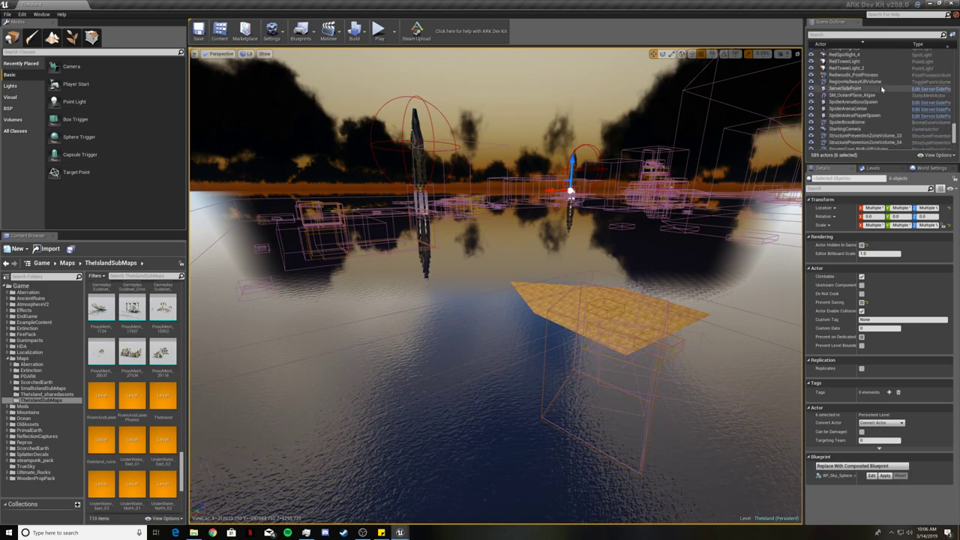
left_click(855, 129)
scroll(871, 119, "down", 3)
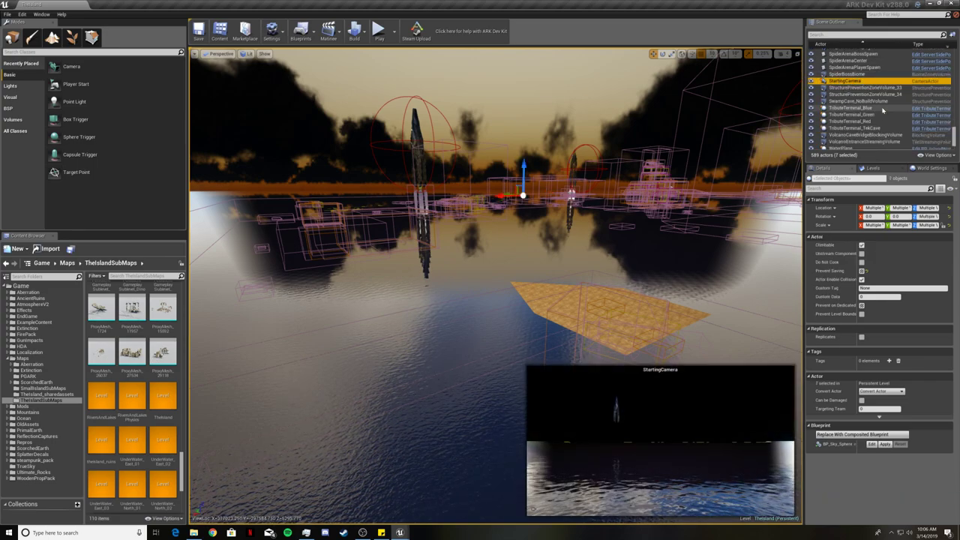
scroll(891, 119, "down", 1)
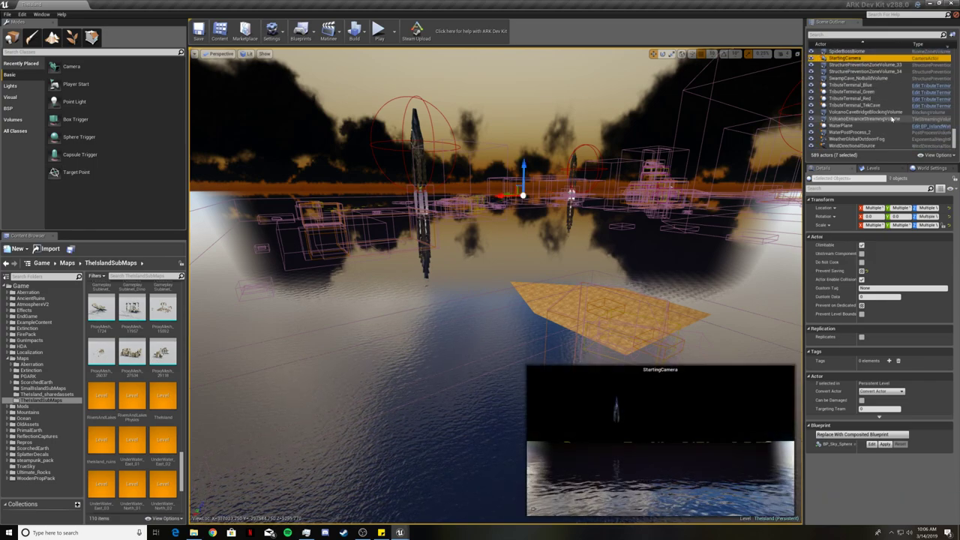
left_click(863, 140, "ctrl")
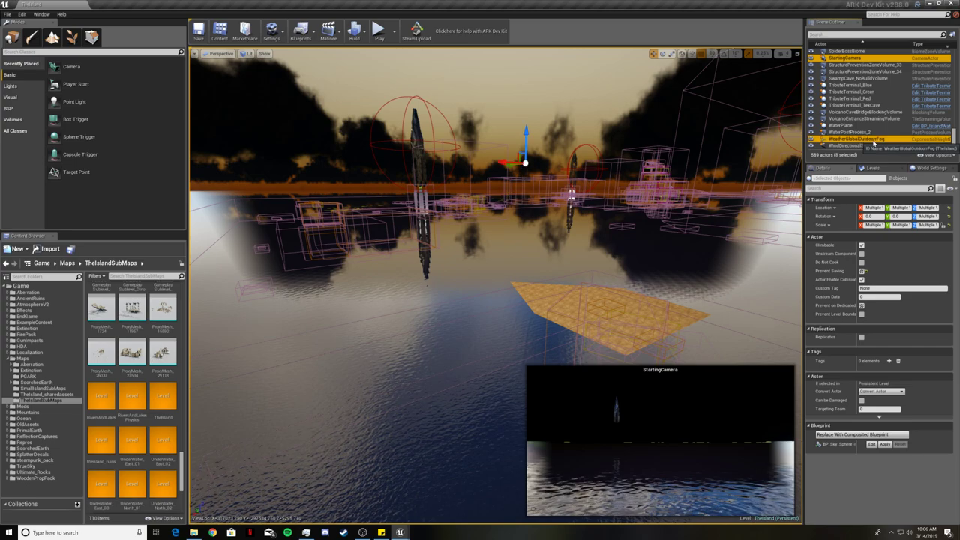
left_click(870, 146, "ctrl")
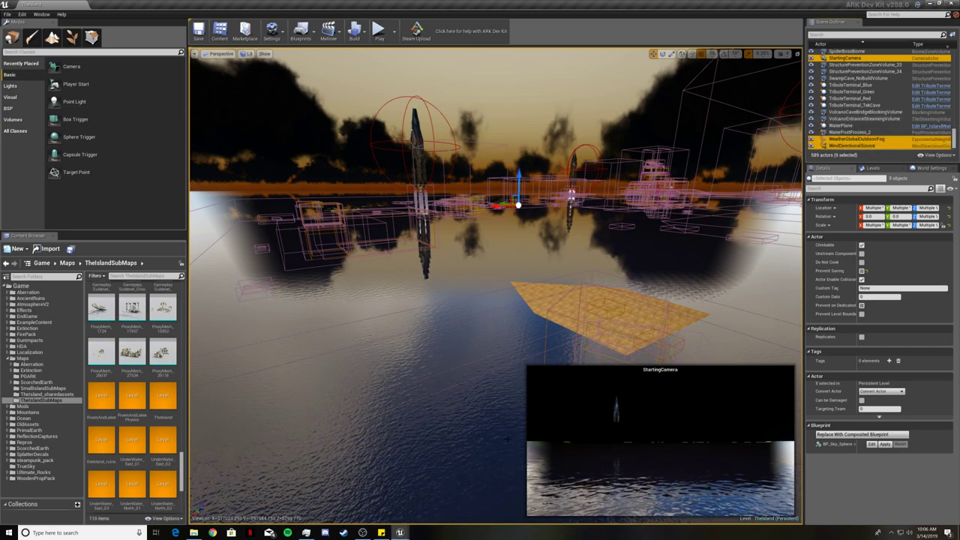
Bring the nine selected TheIsland actors into TutorialMap and deselect them.
mouse_move(402, 534)
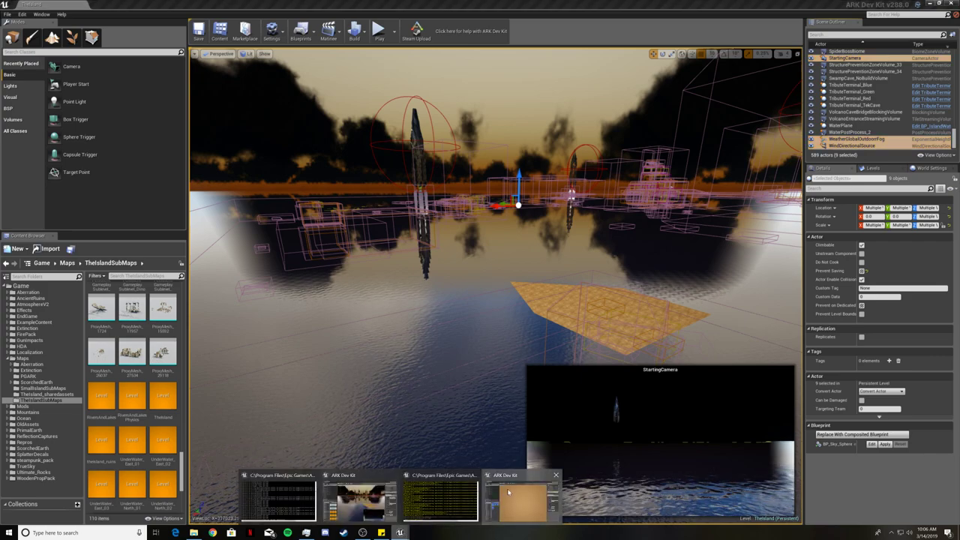
left_click(522, 501)
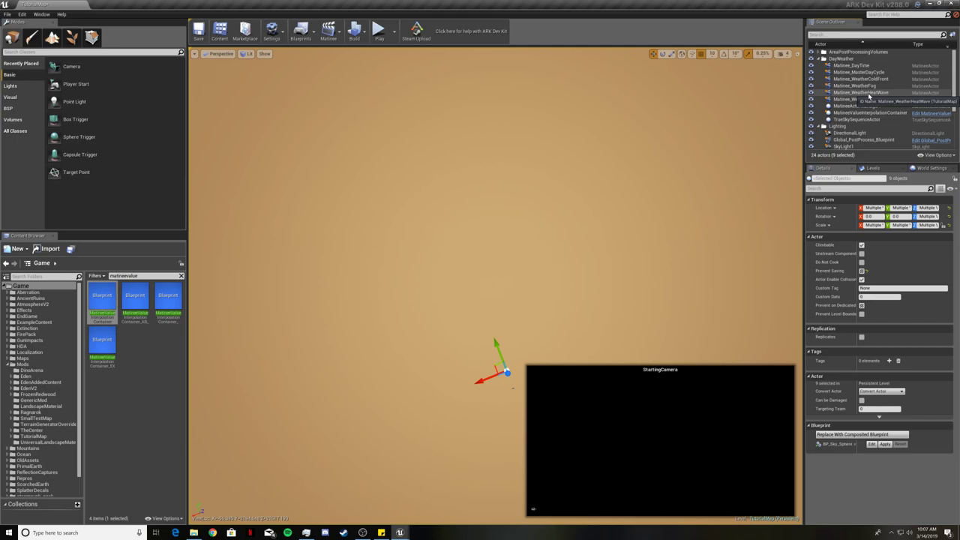
left_click(869, 93)
left_click(869, 93, "ctrl")
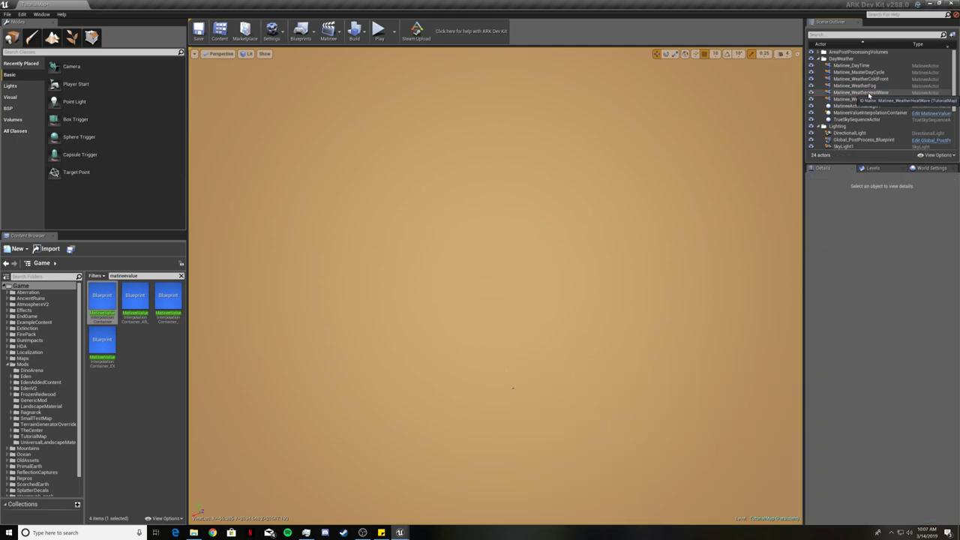
Copy the DayCycleManagerBase blueprint, found by searching 'daycycle', into the TutorialMap folder.
left_click(182, 276)
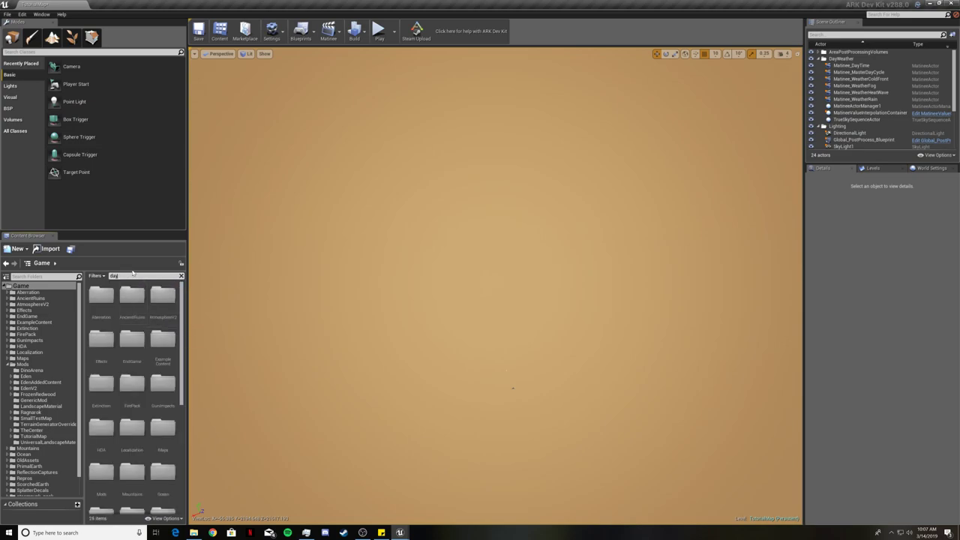
type("daycycle")
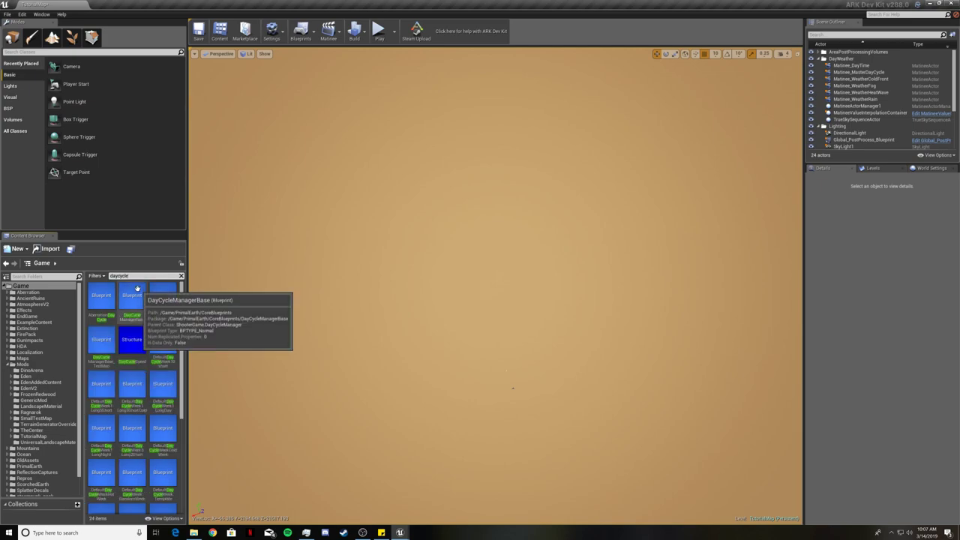
left_click_drag(137, 289, 34, 437)
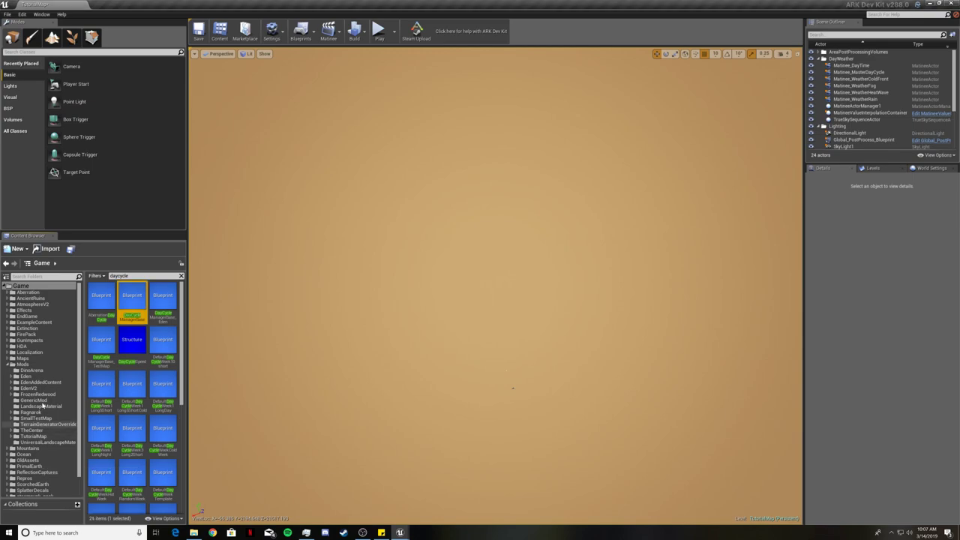
left_click(35, 437)
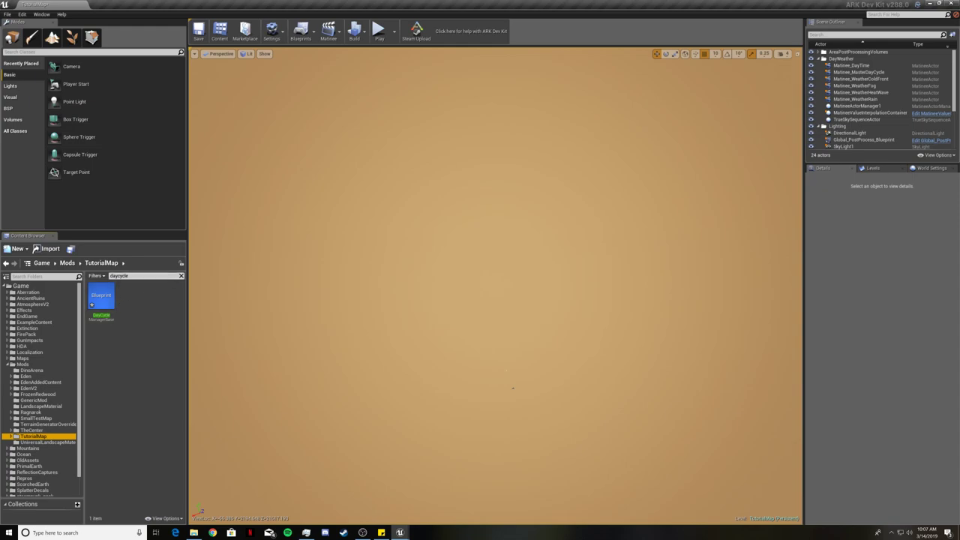
Append '_Tutorial' to the copied DayCycleManagerBase blueprint's name.
left_click(181, 276)
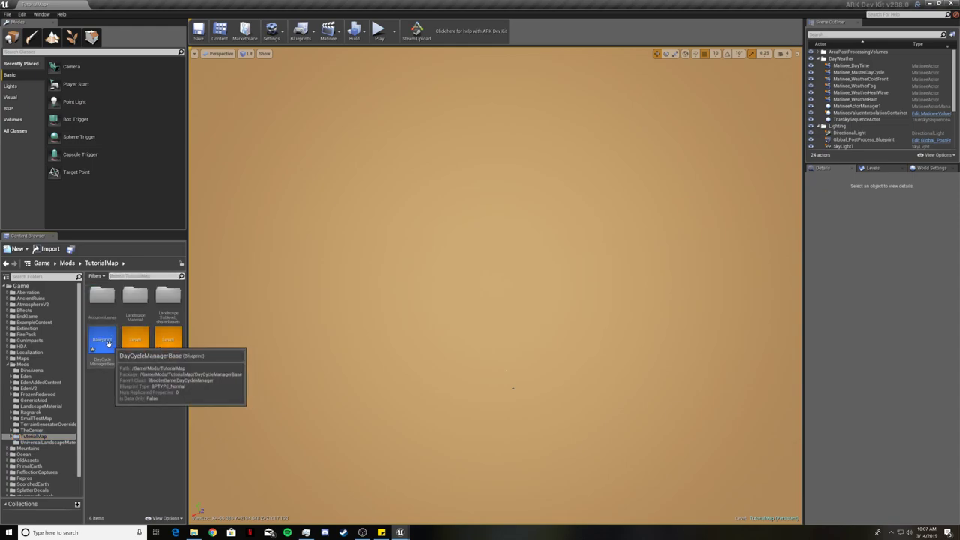
key("F2")
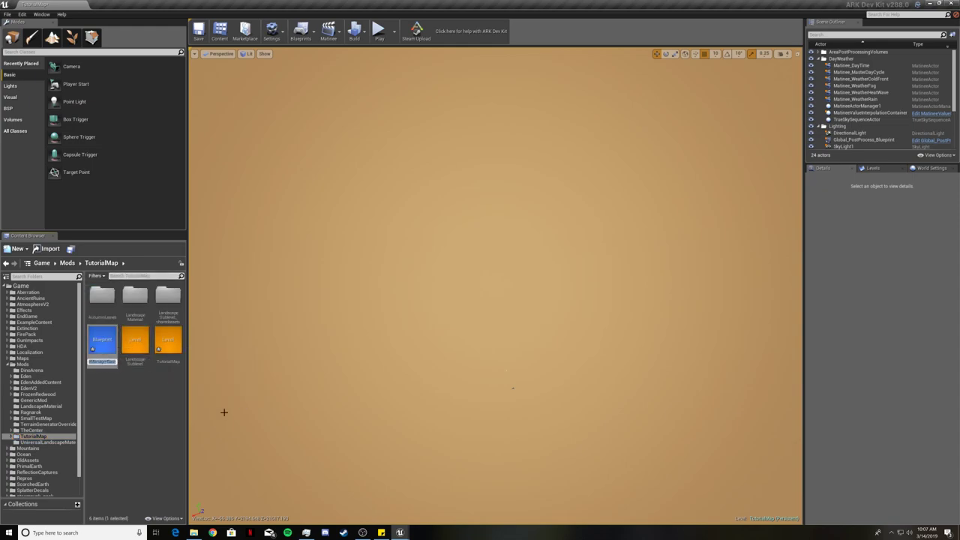
key("End")
type("_Tutorial")
key("Return")
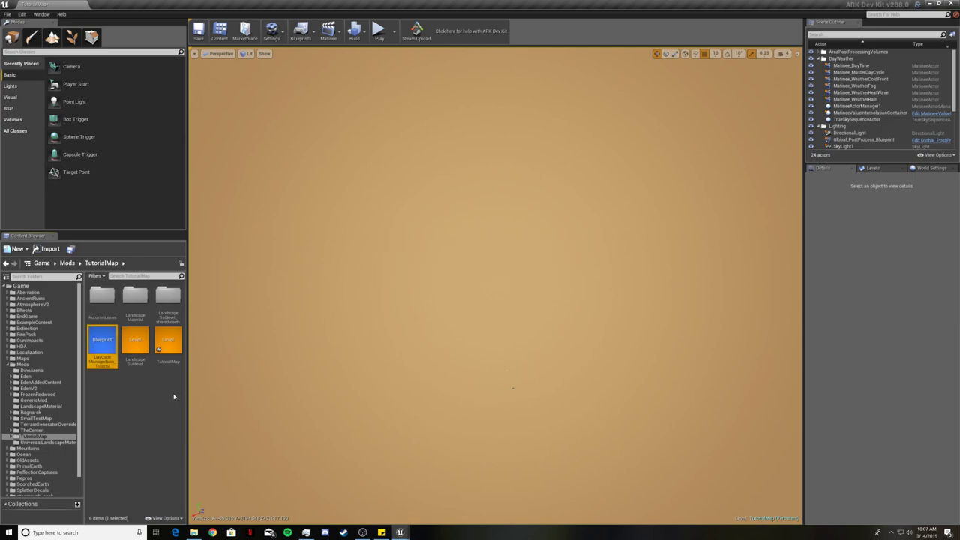
Open DayCycleManagerBase_Tutorial and the Aberration folder's AberrationDayCycle blueprint in the blueprint editor.
double_click(109, 346)
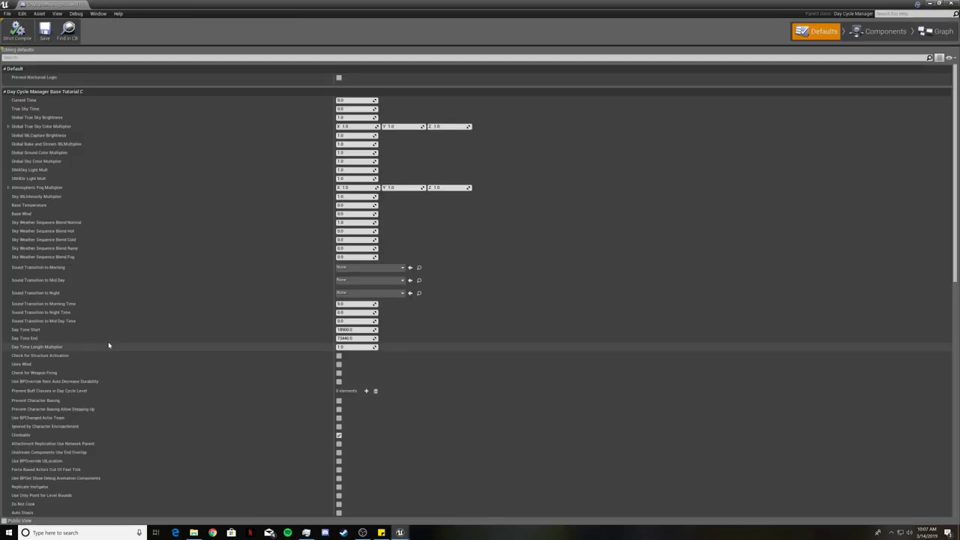
left_click(933, 5)
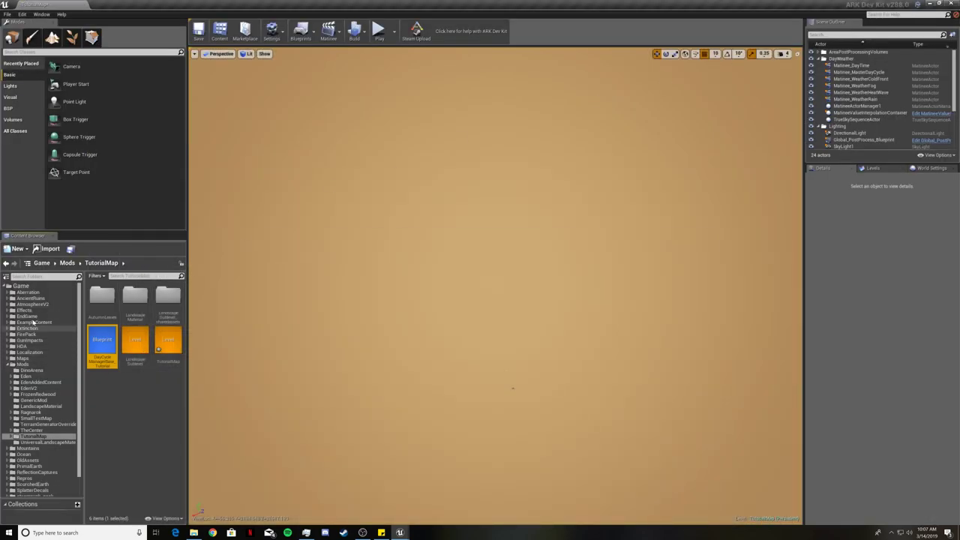
left_click(31, 293)
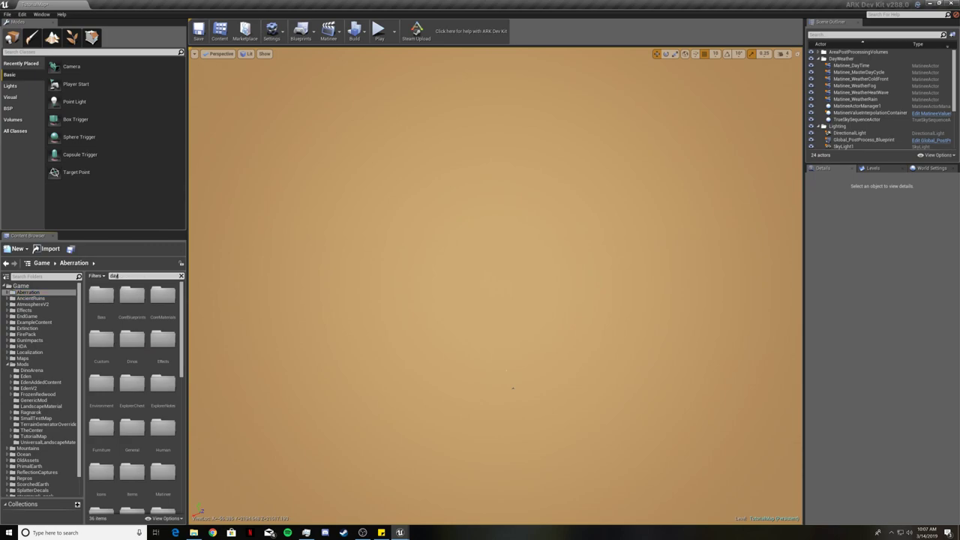
mouse_move(96, 295)
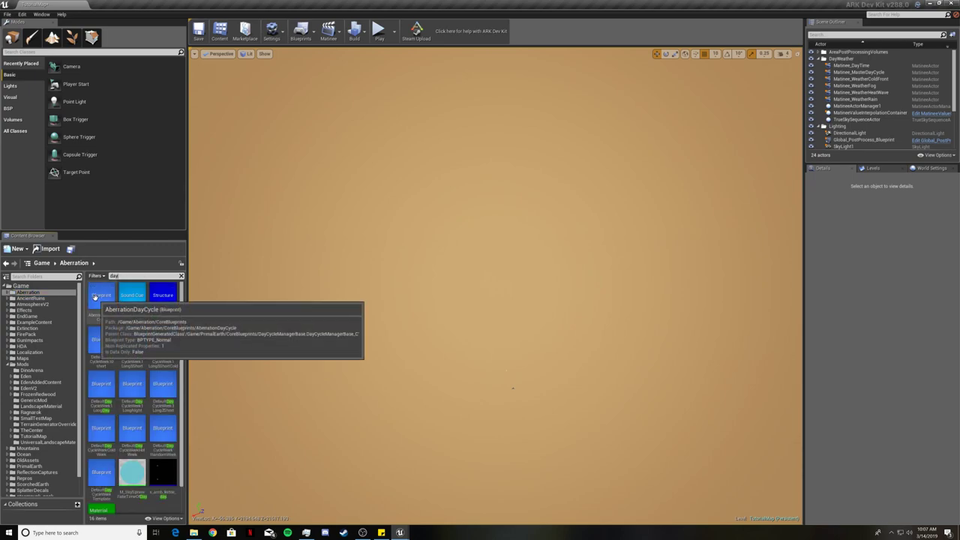
double_click(97, 295)
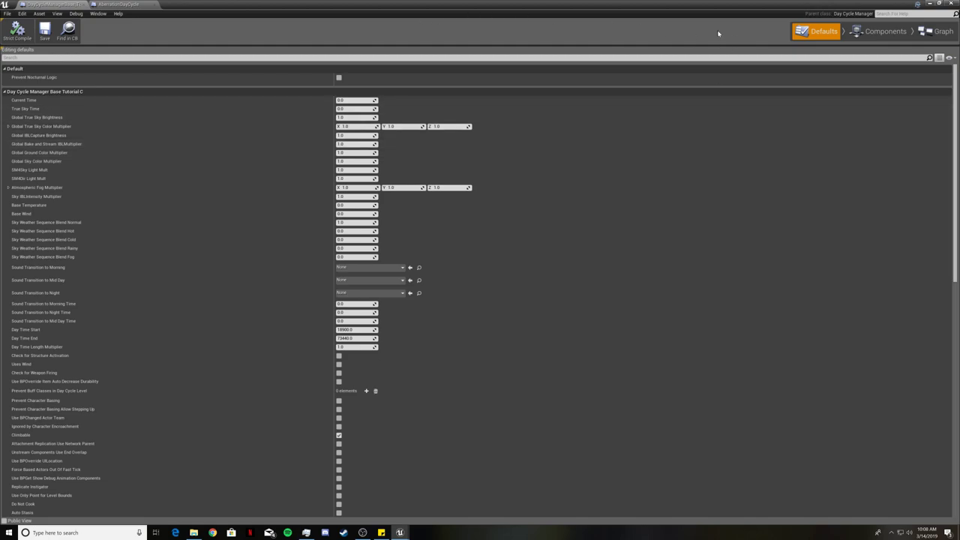
left_click(935, 33)
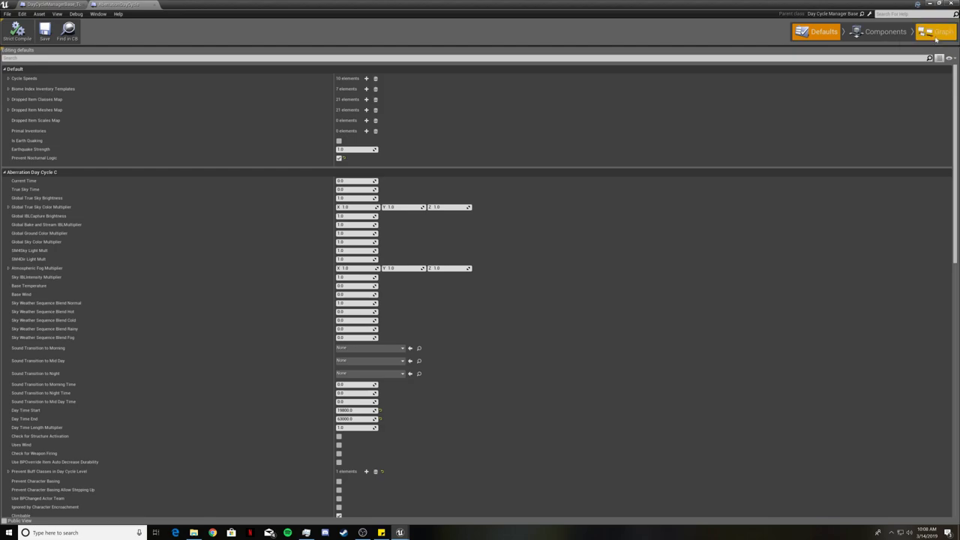
left_click(936, 36)
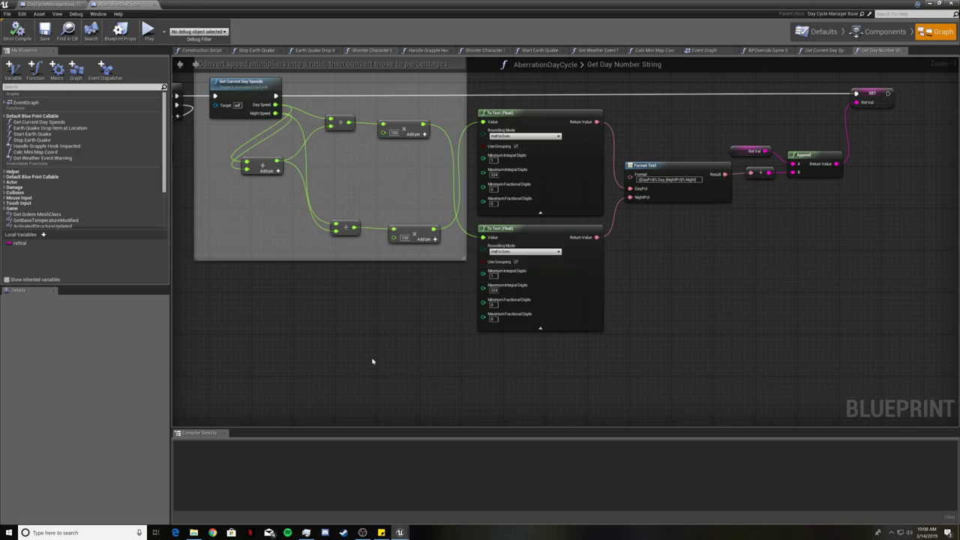
mouse_move(371, 50)
left_mouse_down()
mouse_move(388, 356)
mouse_move(320, 143)
mouse_move(330, 61)
mouse_move(361, 52)
left_mouse_up()
scroll(575, 292, "up", 3)
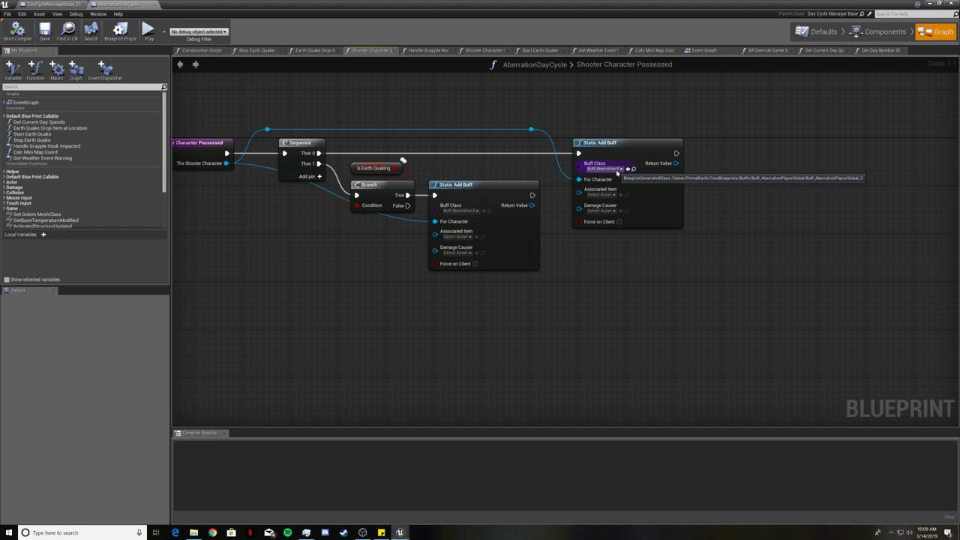
left_click(60, 3)
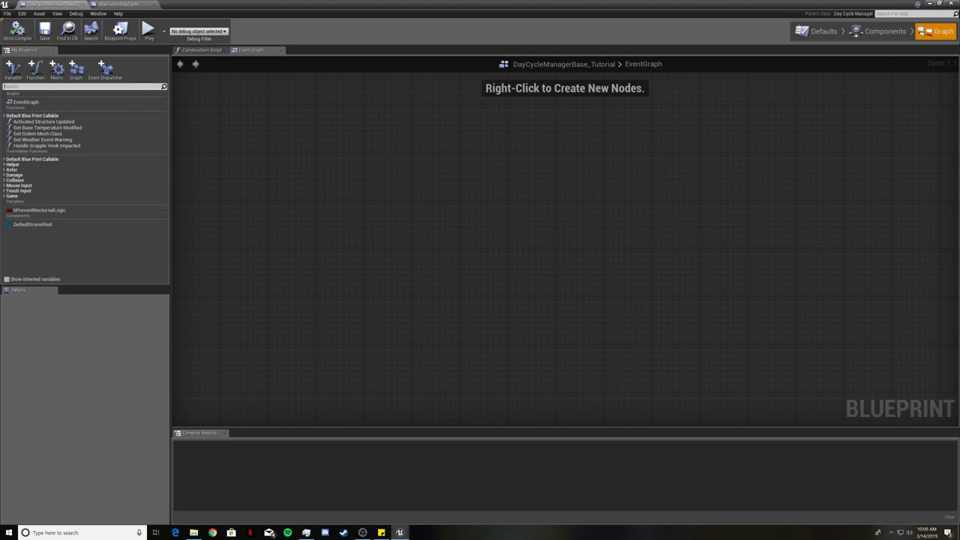
Override the ShooterCharacterPossessed function in the tutorial blueprint.
type("shooter")
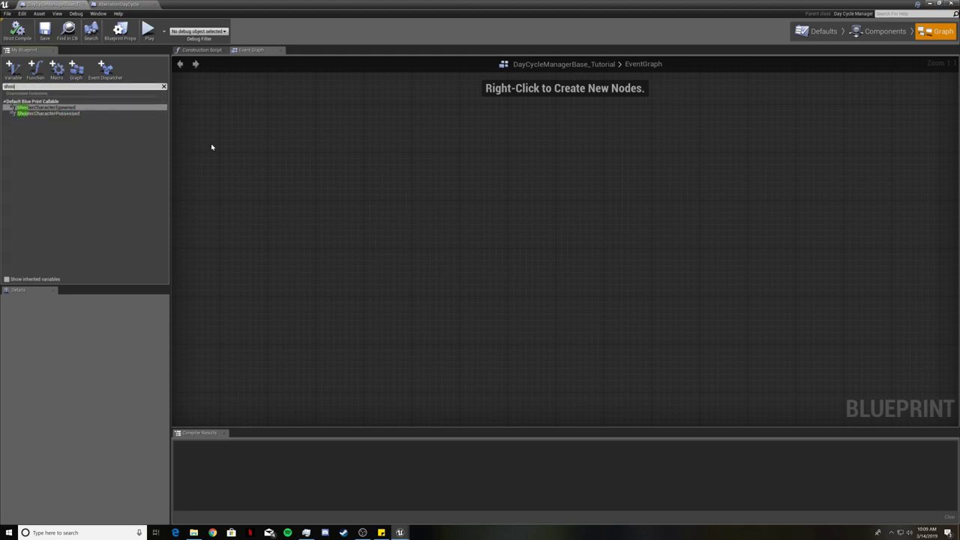
right_click(55, 115)
left_click(66, 127)
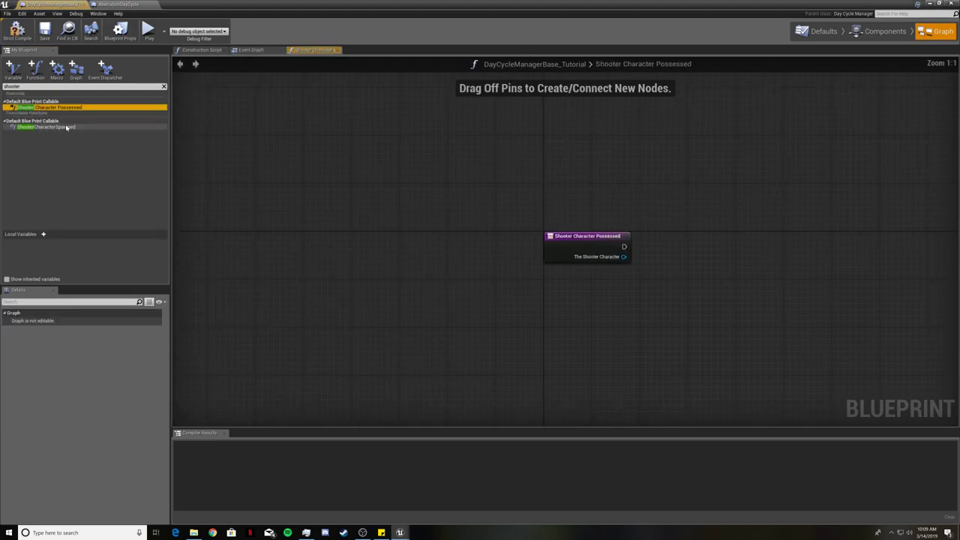
right_click_drag(734, 287, 508, 250)
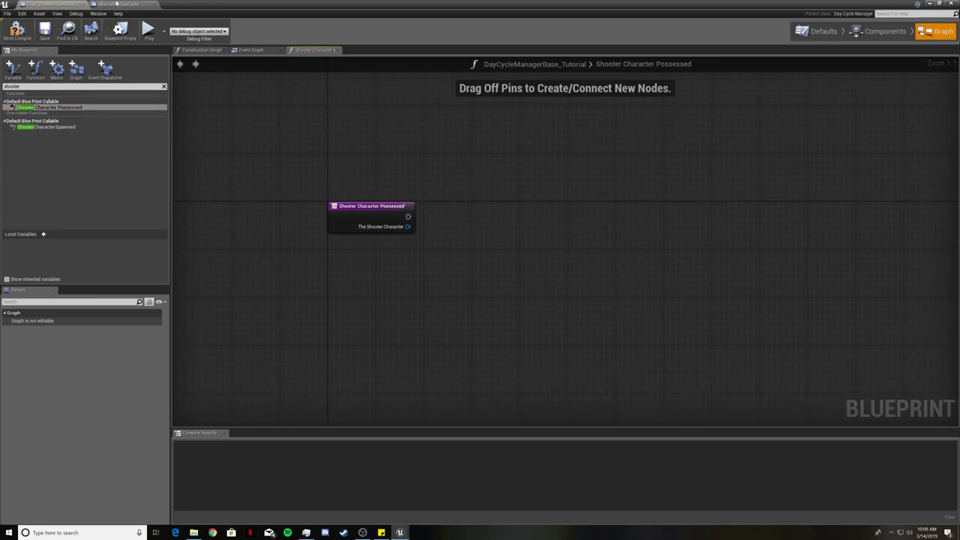
Copy AberrationDayCycle's Static Add Buff node, wire it to the possessed character, and compile.
left_click(116, 4)
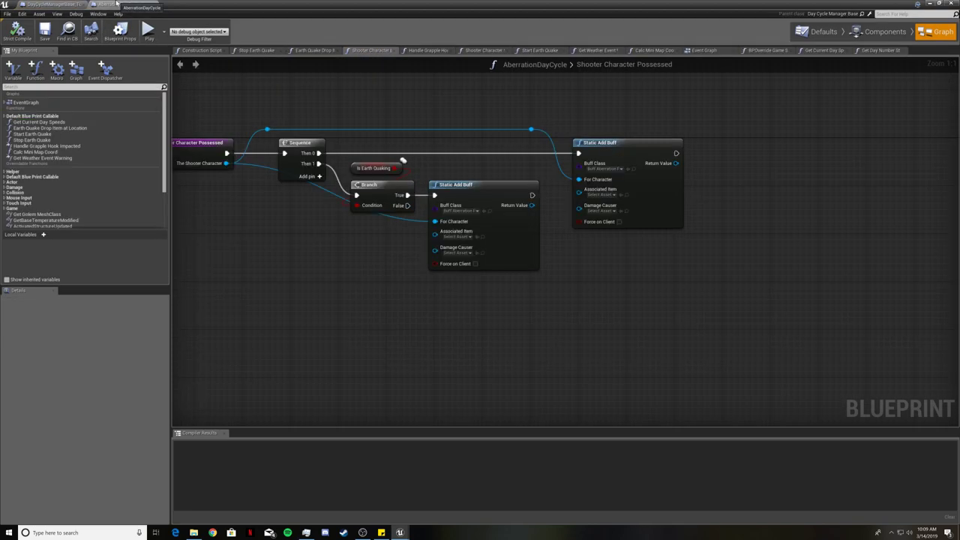
left_click(650, 194)
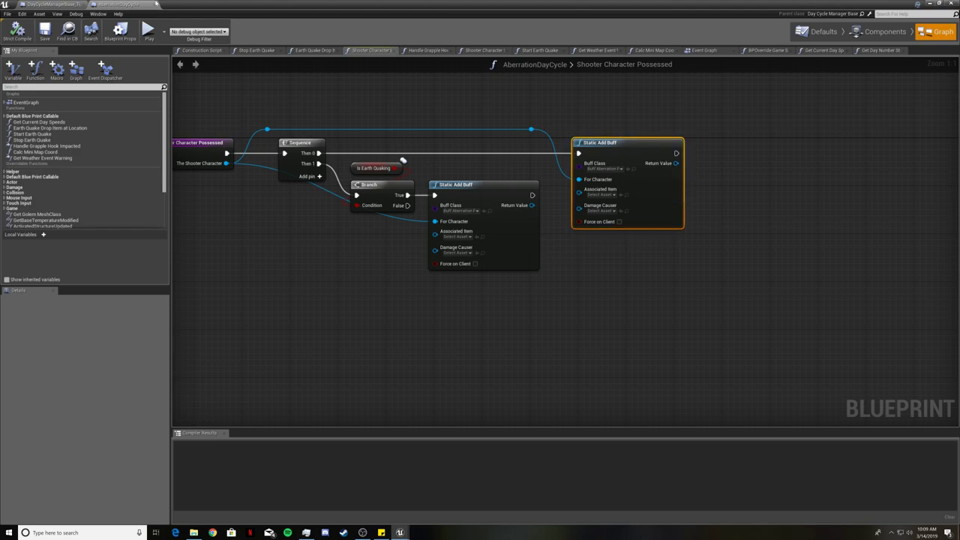
key("ctrl+Tab")
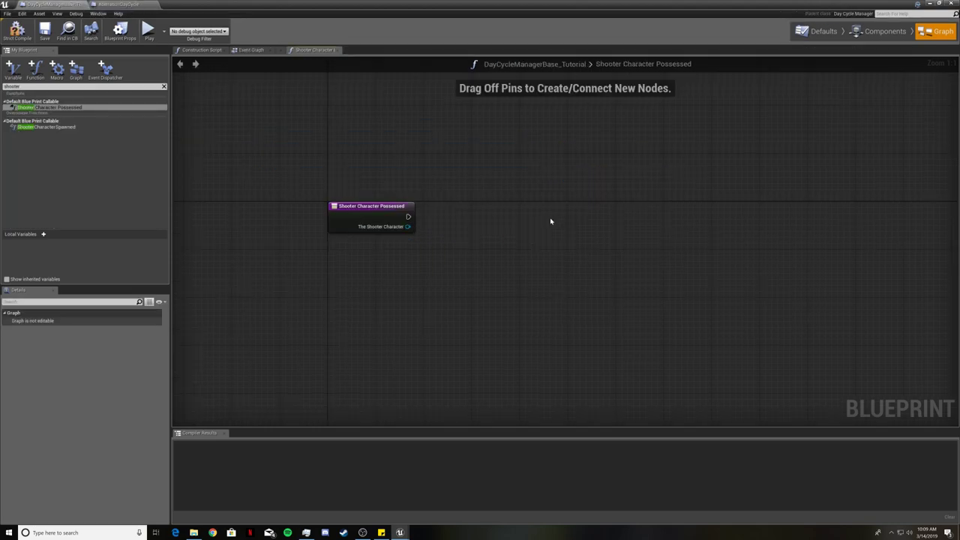
key("ctrl+v")
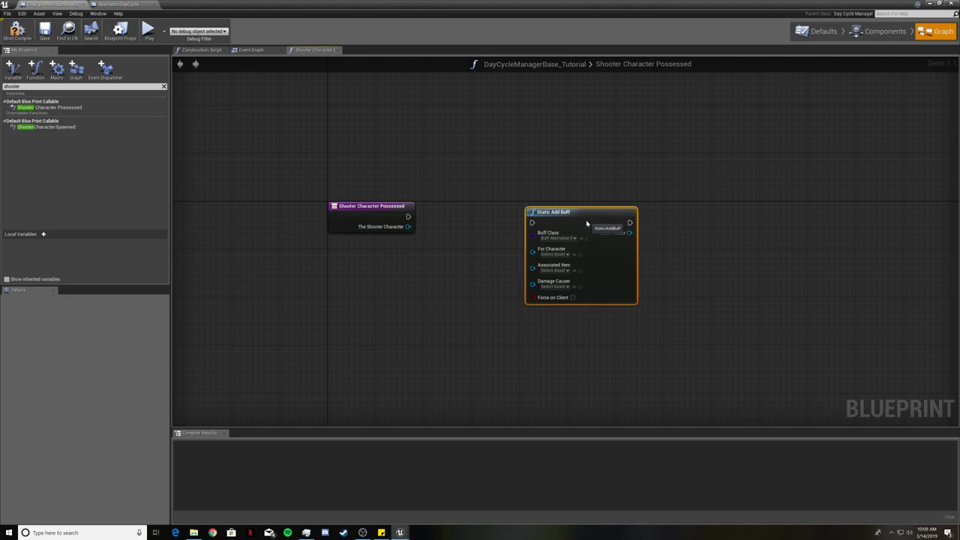
left_click_drag(586, 220, 575, 213)
left_click_drag(409, 217, 520, 216)
left_click_drag(408, 227, 520, 243)
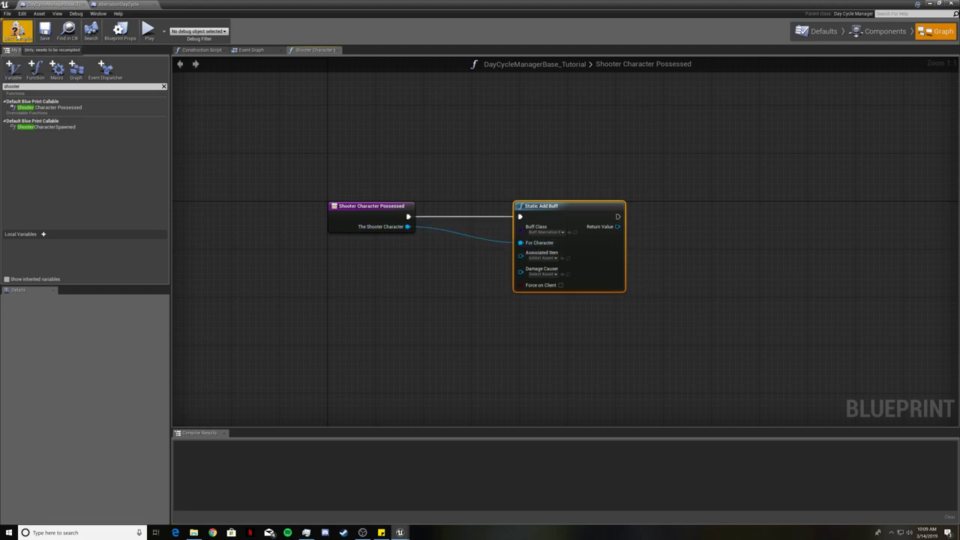
left_click(18, 32)
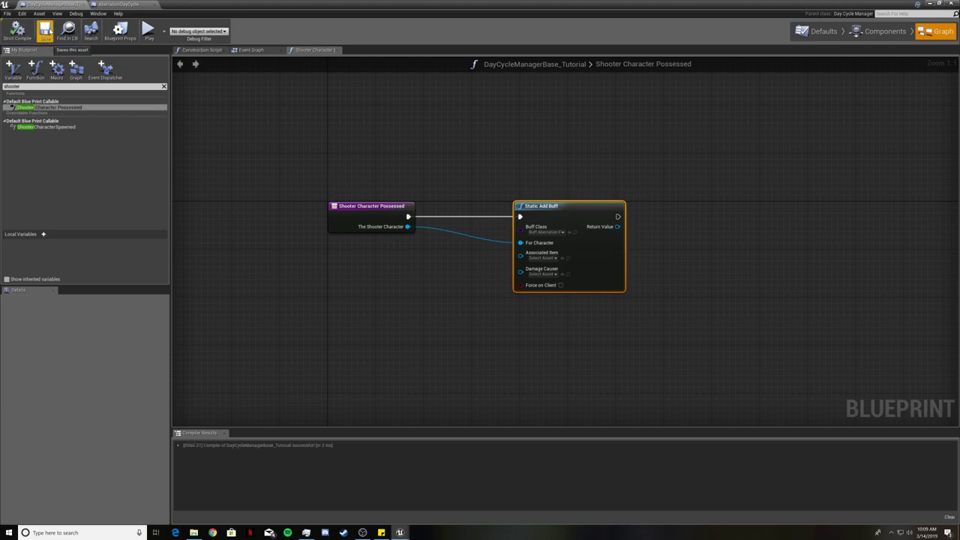
Drag DayCycleManagerBase_Tutorial from the TutorialMap folder into the level, then return to TheIsland.
left_click(950, 3)
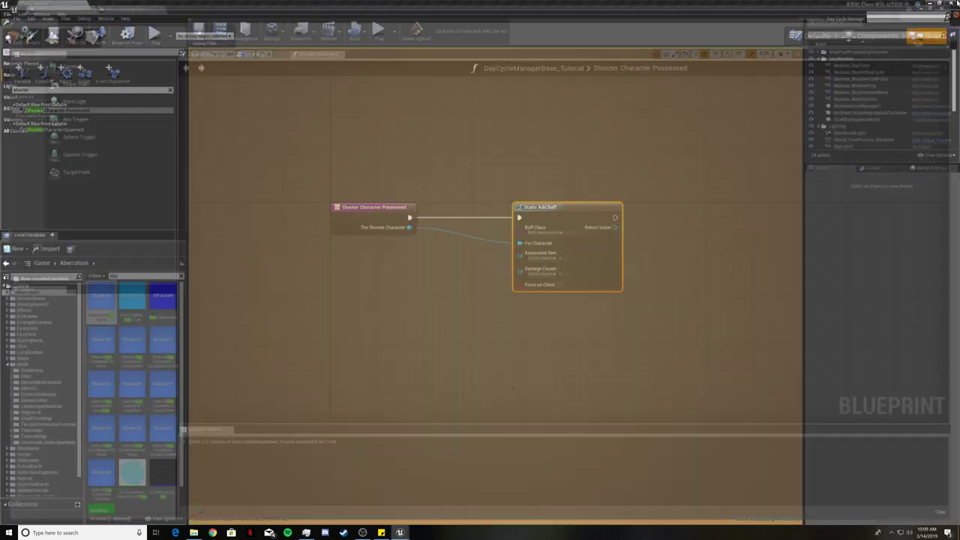
left_click(181, 276)
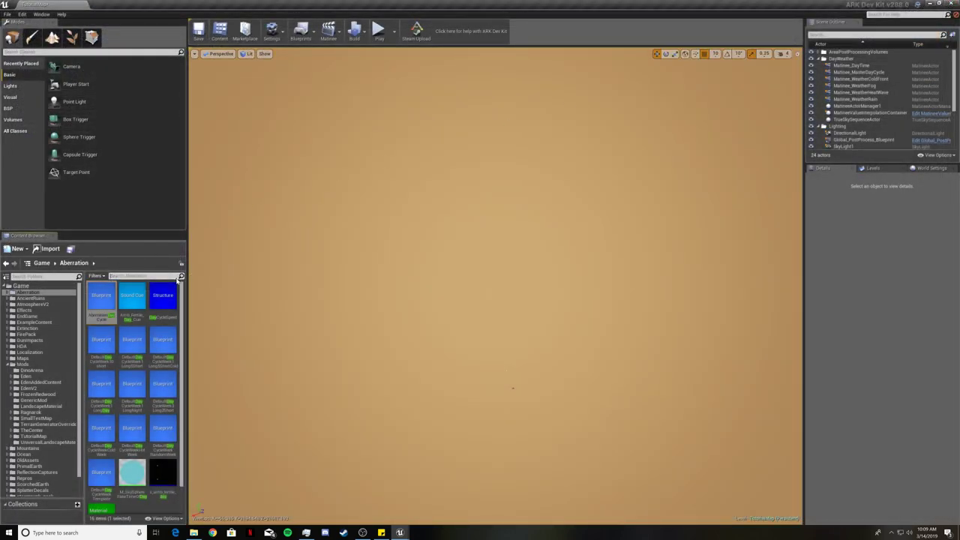
left_click(35, 437)
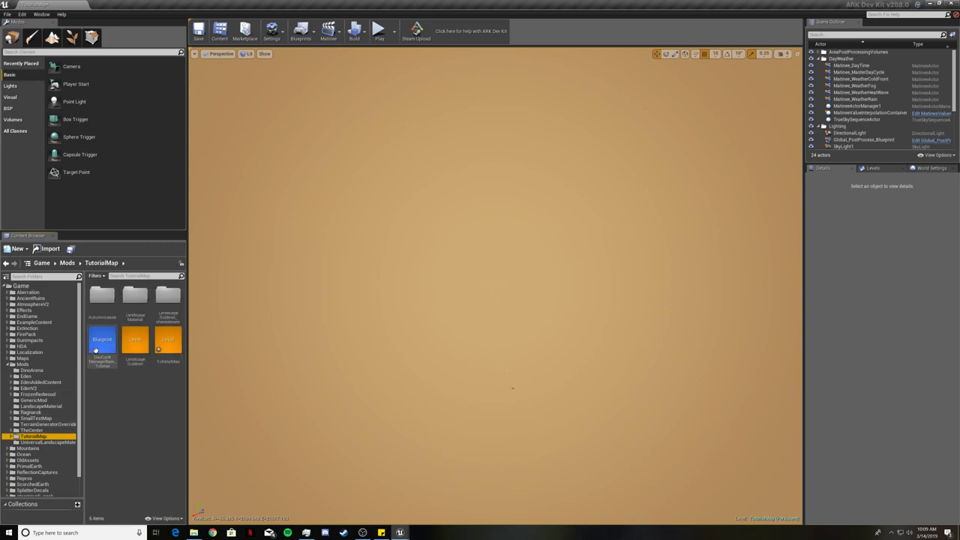
left_click_drag(102, 344, 495, 331)
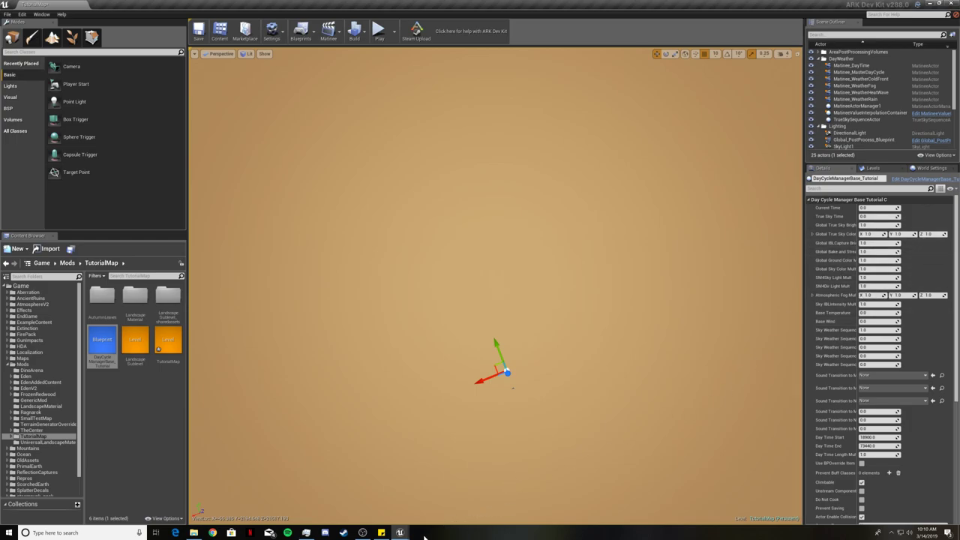
mouse_move(401, 533)
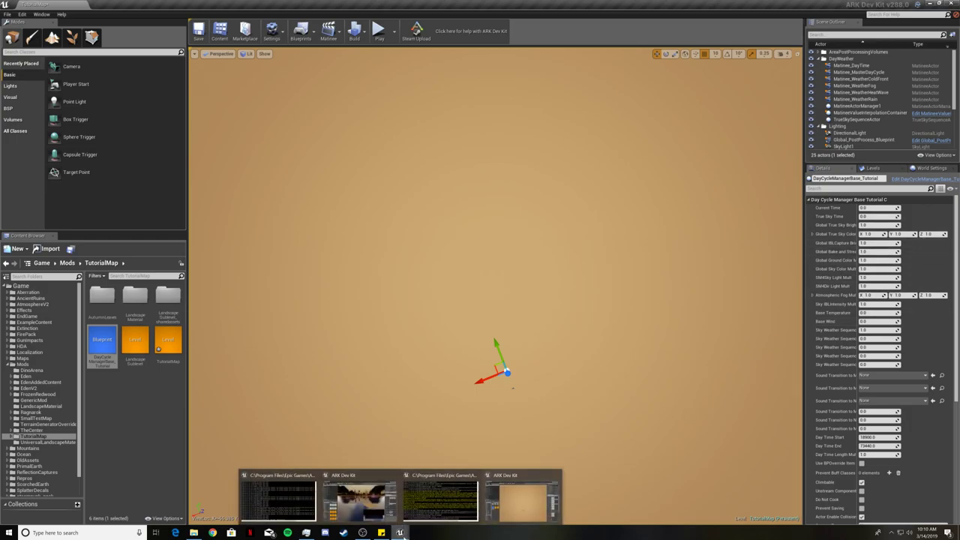
left_click(359, 496)
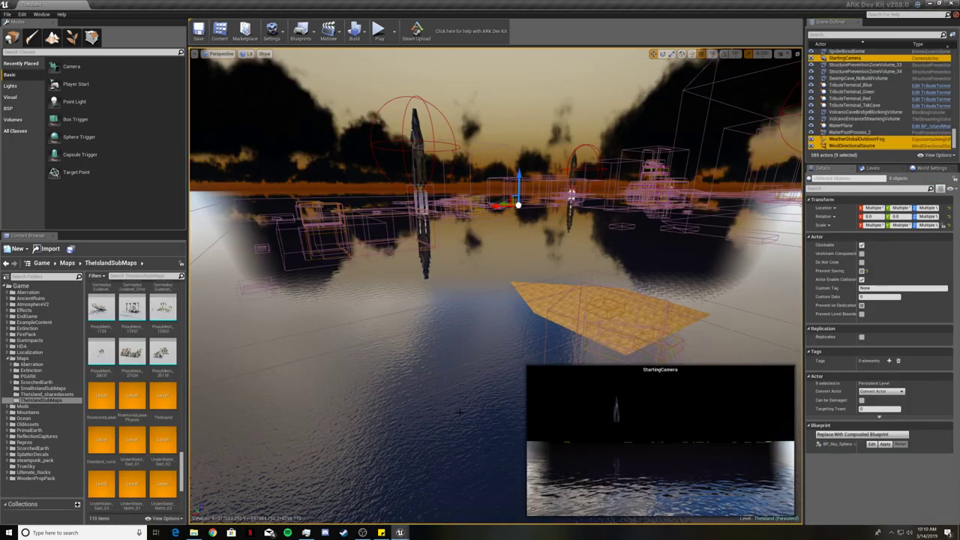